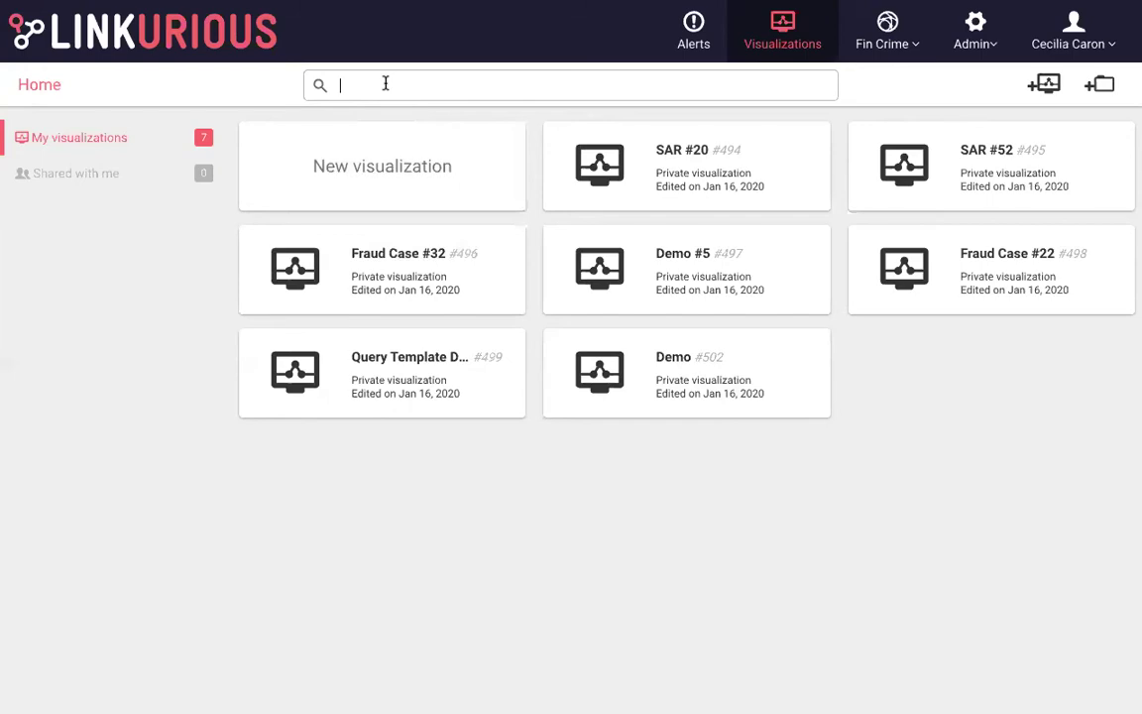
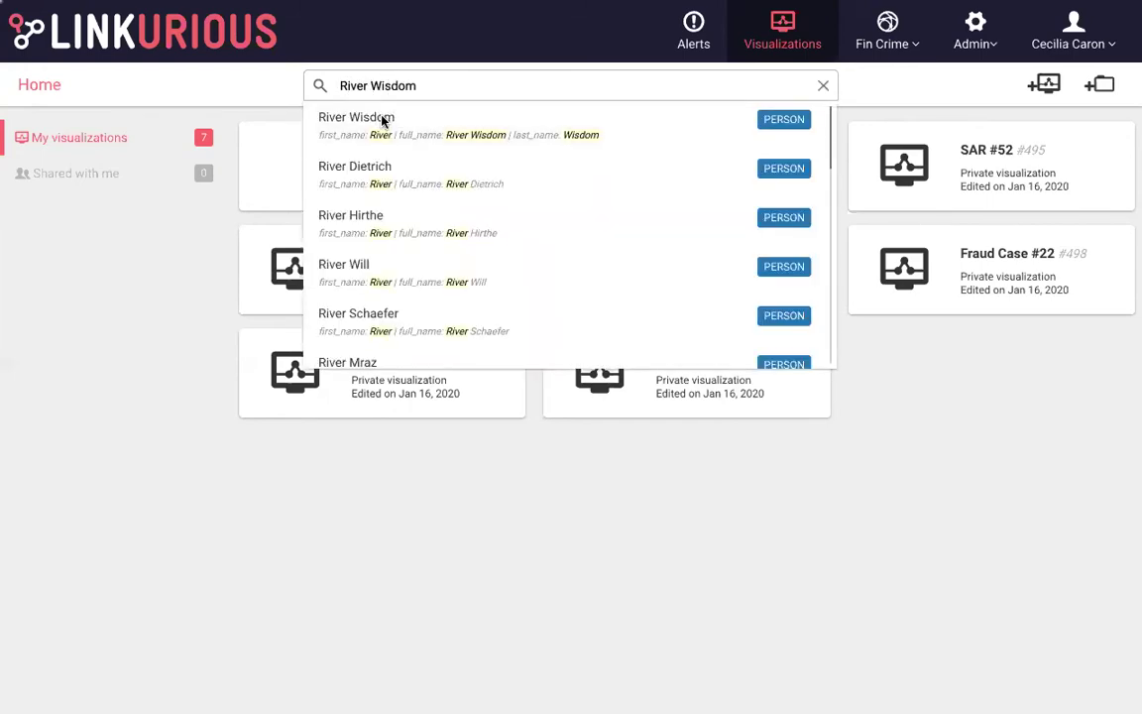
# Search for the person by name and open the matching PERSON node in a new visualization
pyautogui.click(384, 120)
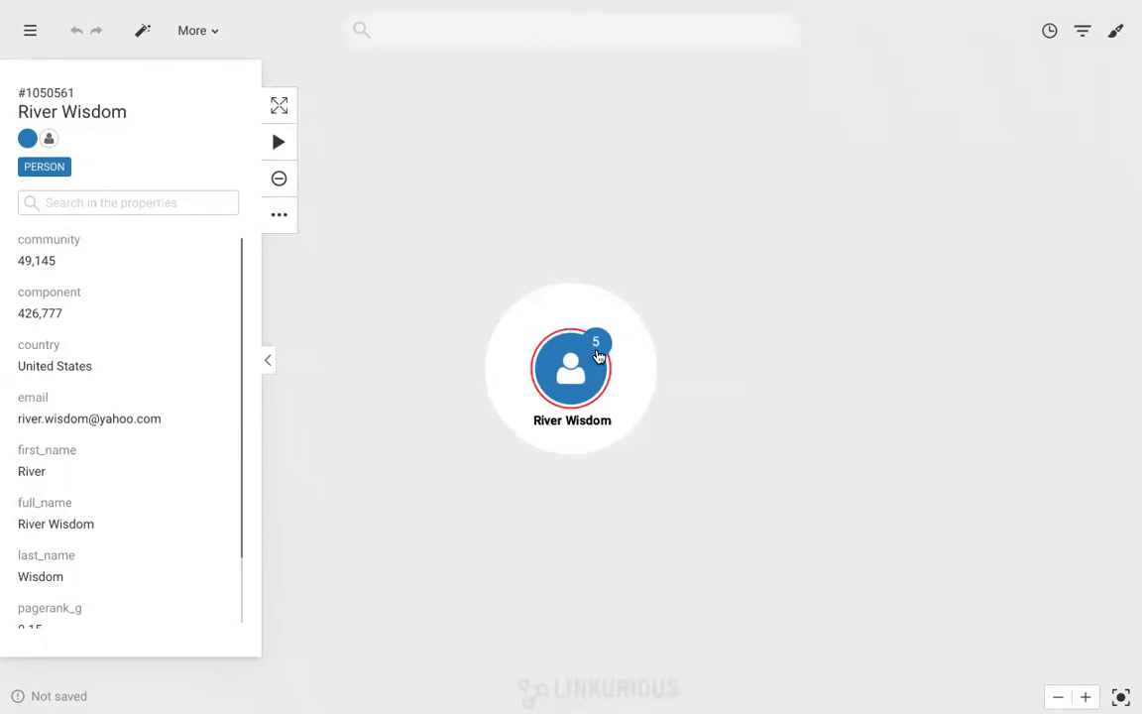
pyautogui.click(597, 347)
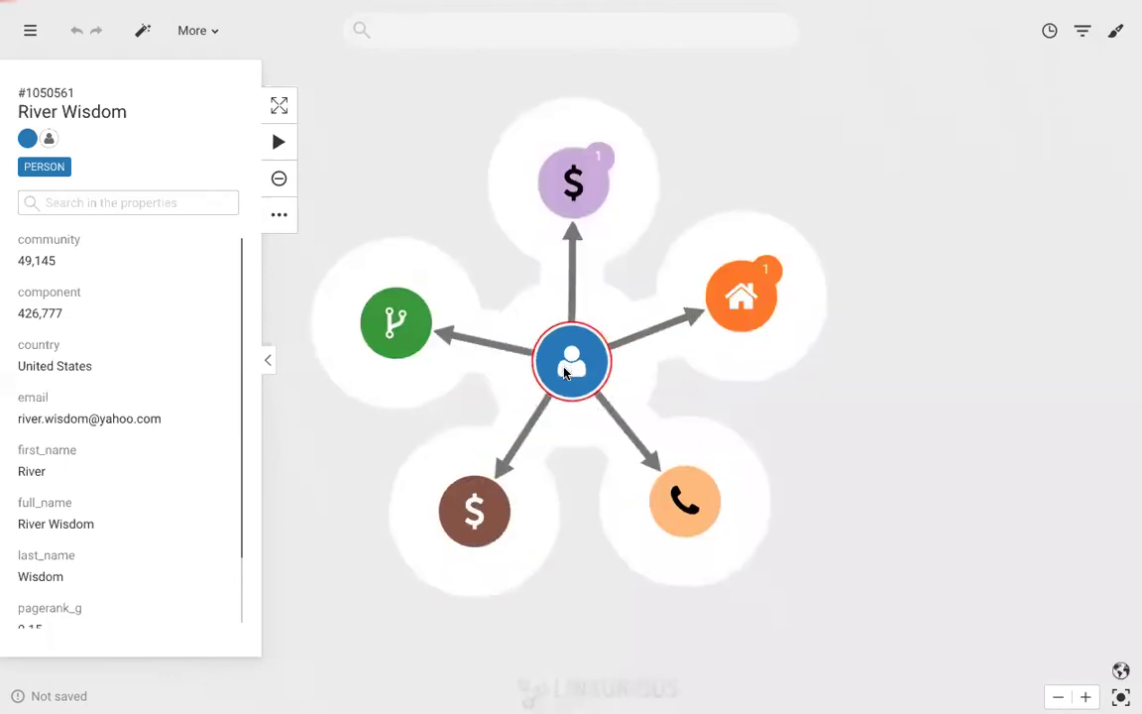
pyautogui.click(793, 420)
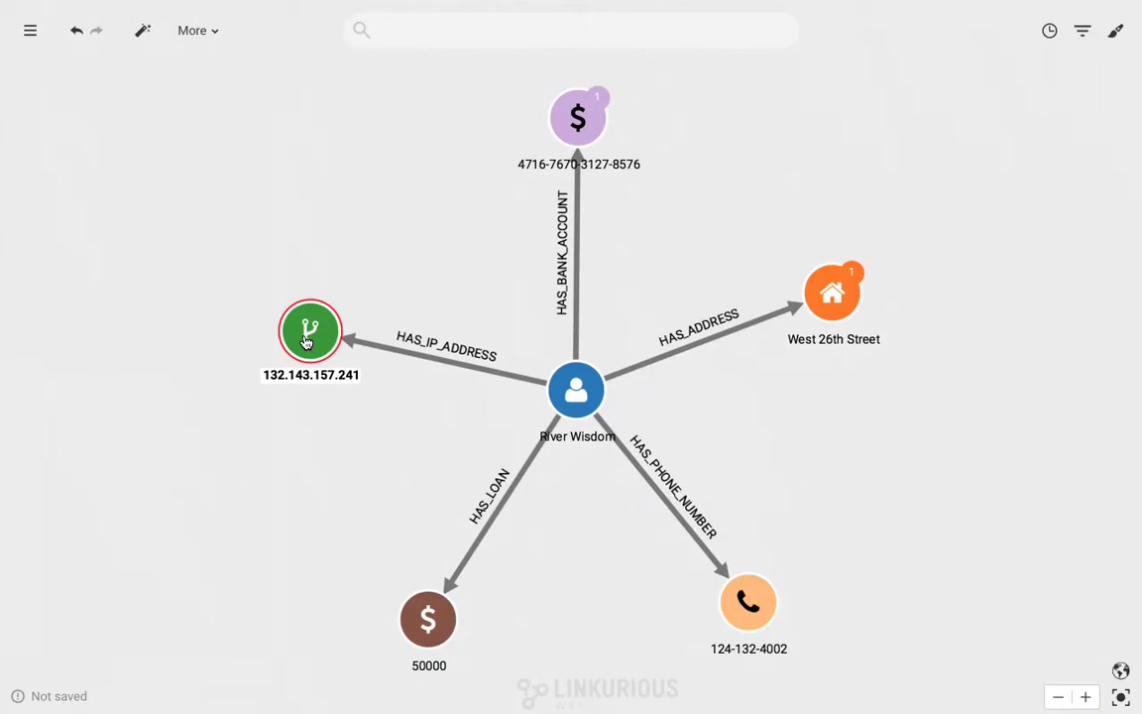
pyautogui.click(75, 33)
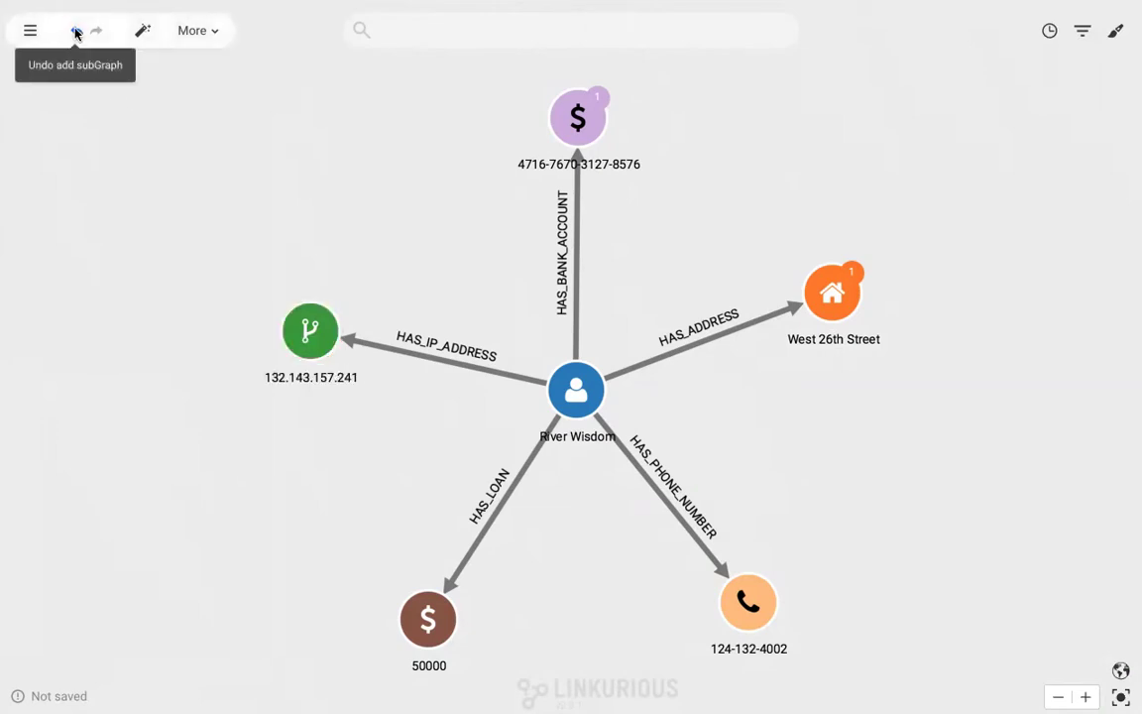
# Expand the person node with only its ADDRESS and IP_ADDRESS neighbours, then deselect it
pyautogui.rightClick(567, 375)
pyautogui.moveTo(595, 397)
pyautogui.click(805, 436)
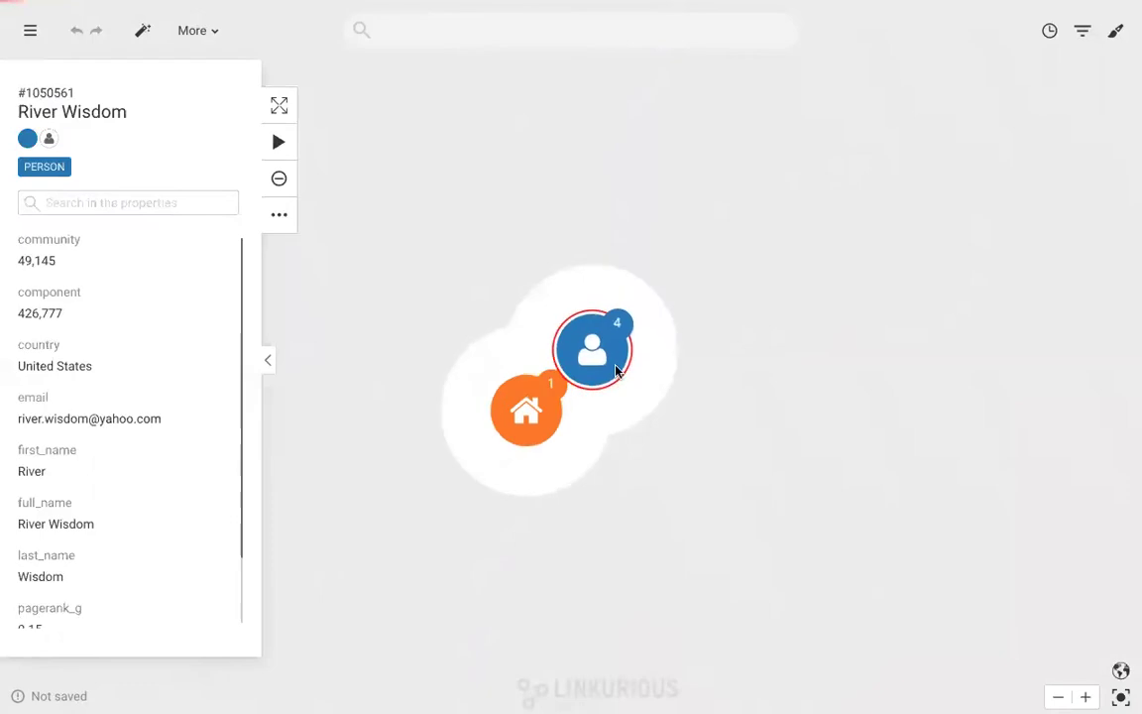
pyautogui.rightClick(639, 322)
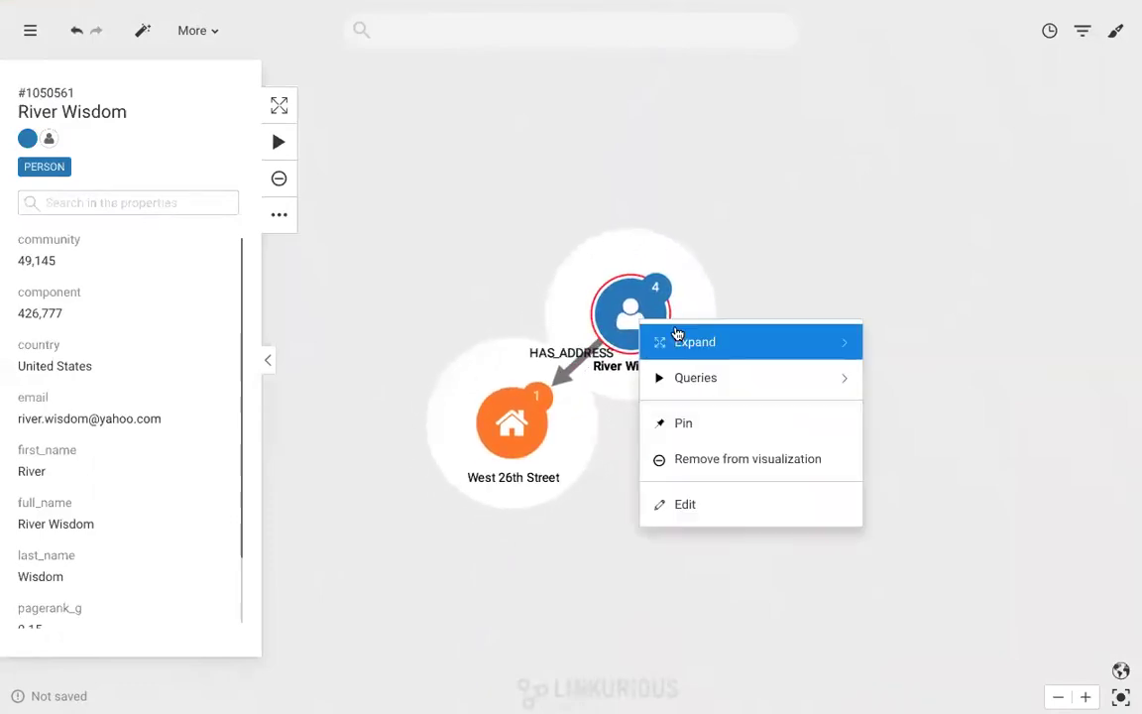
pyautogui.moveTo(853, 347)
pyautogui.click(892, 386)
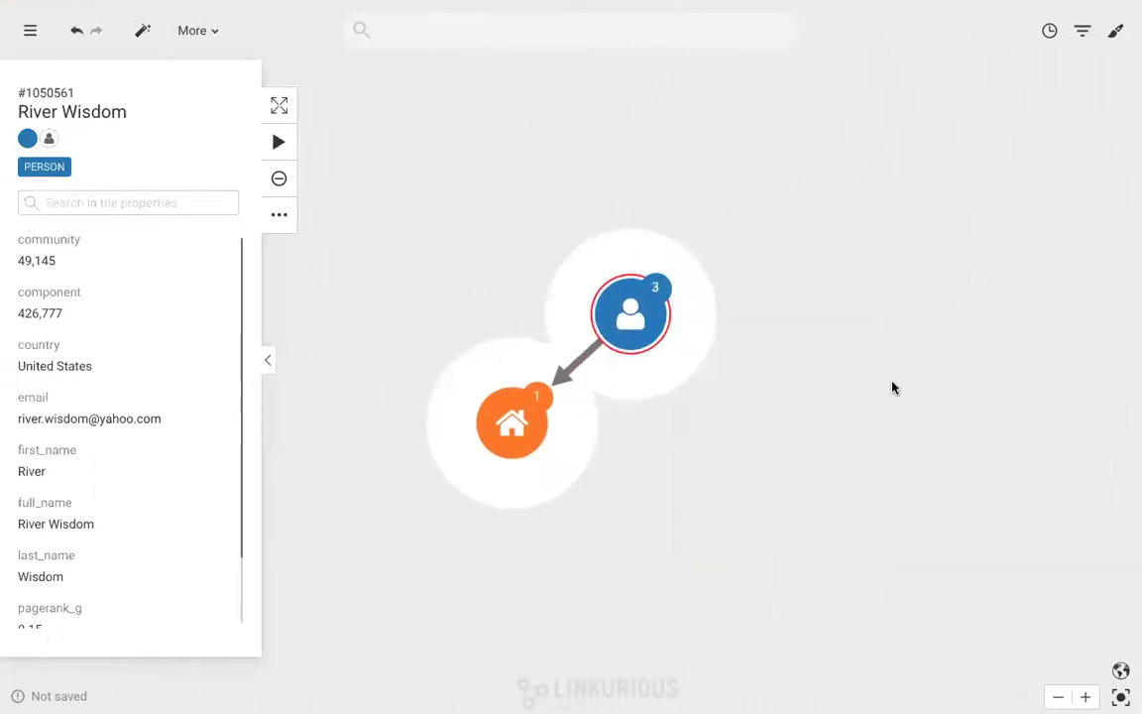
pyautogui.click(887, 542)
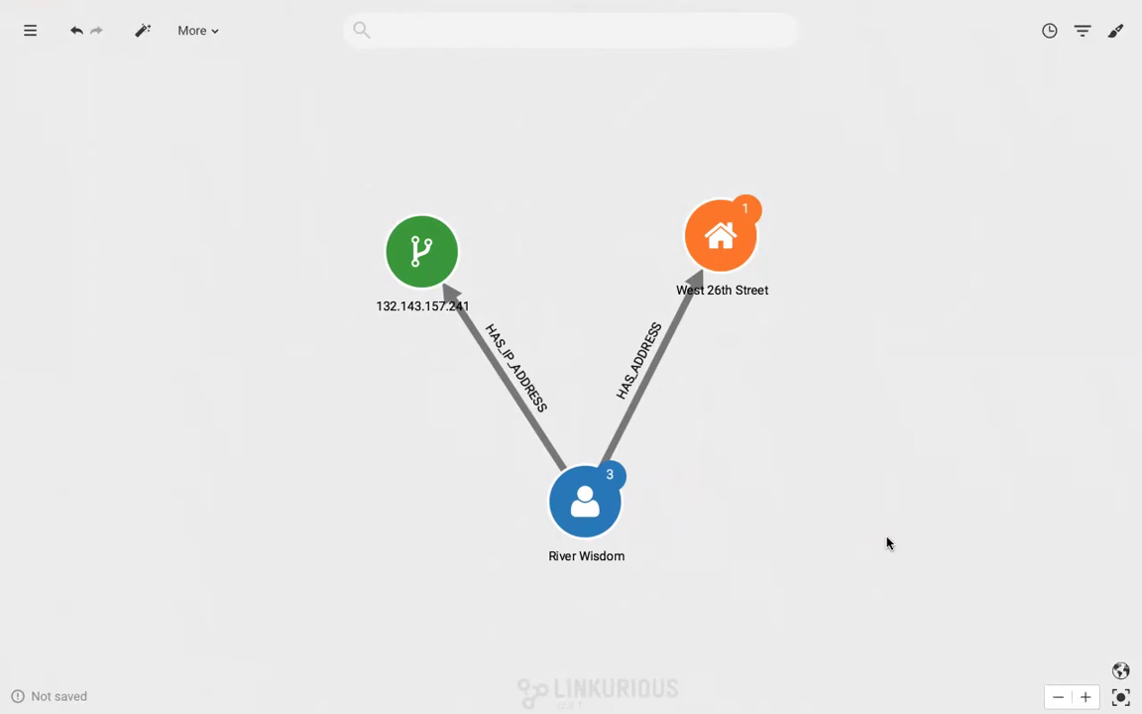
# Preview the addresses in geo mode, then expand all of the person's remaining neighbours
pyautogui.click(1119, 672)
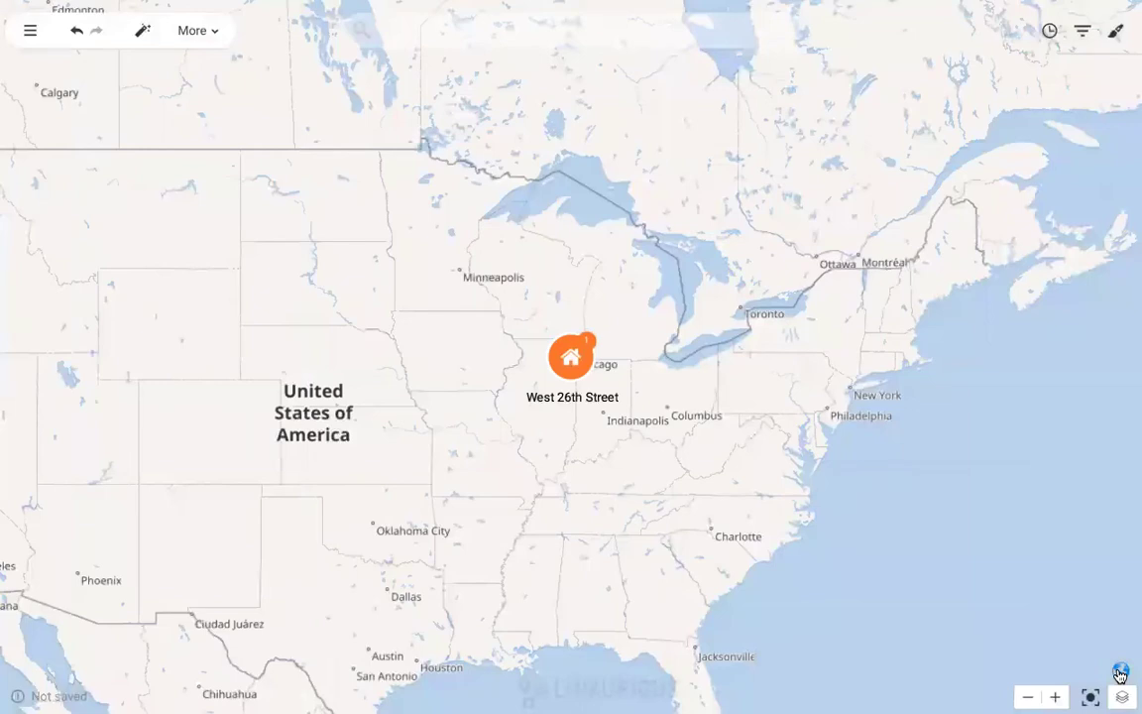
pyautogui.click(1120, 673)
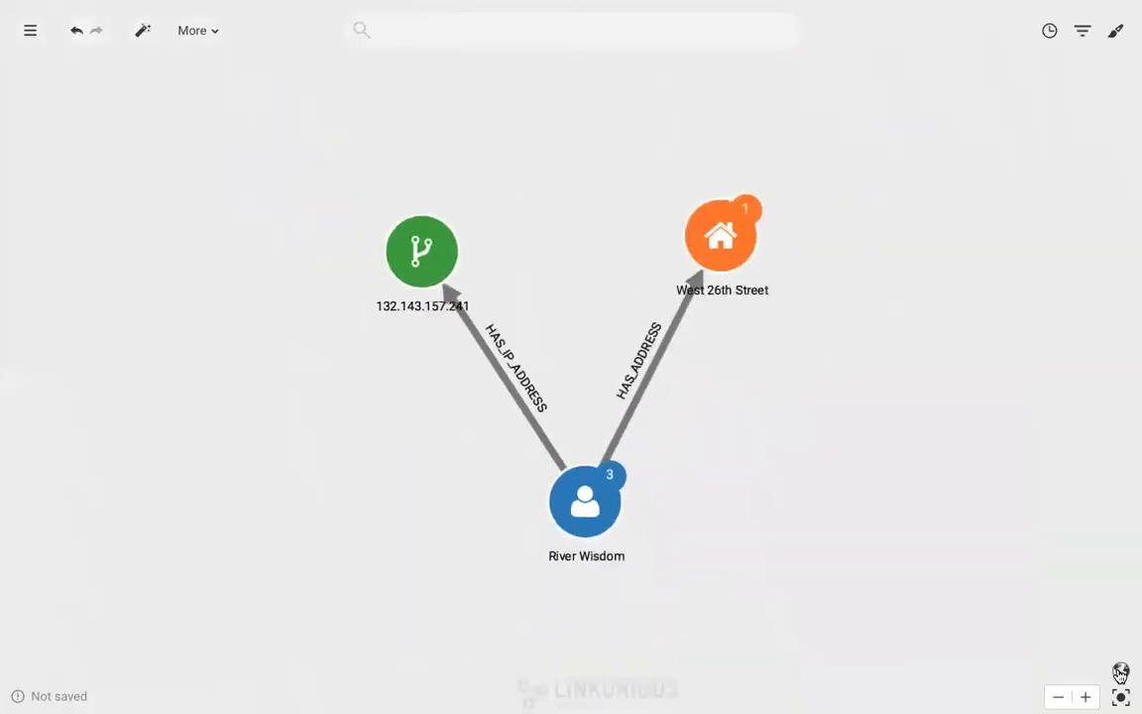
pyautogui.rightClick(575, 502)
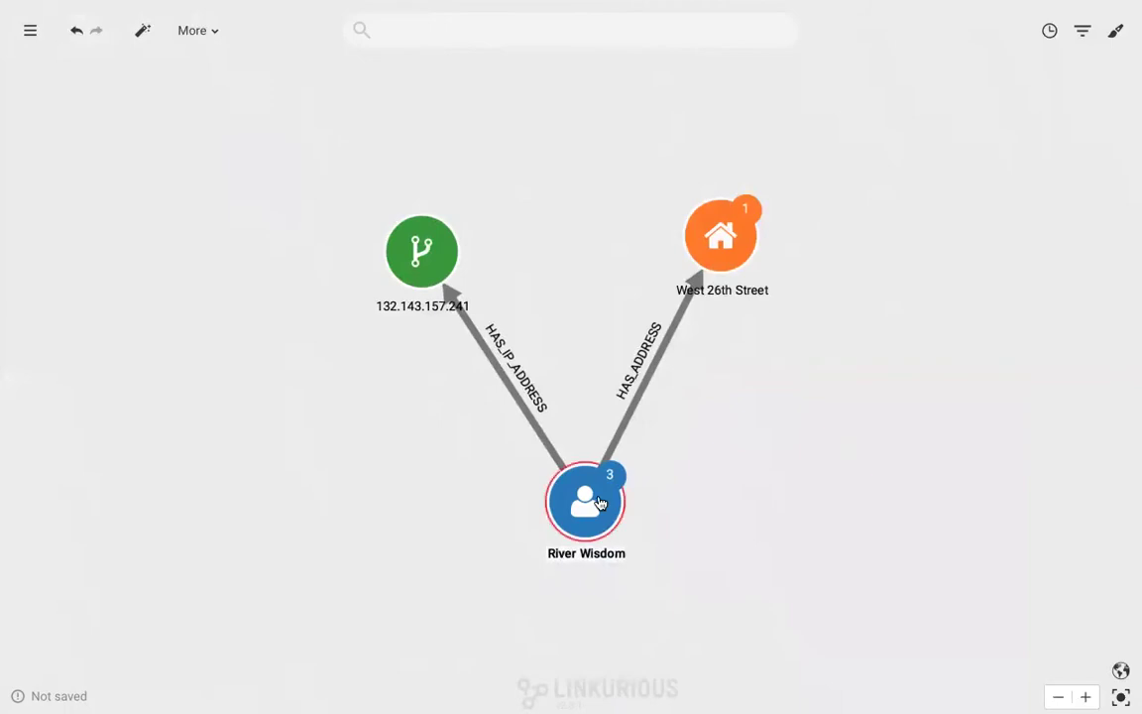
pyautogui.moveTo(617, 527)
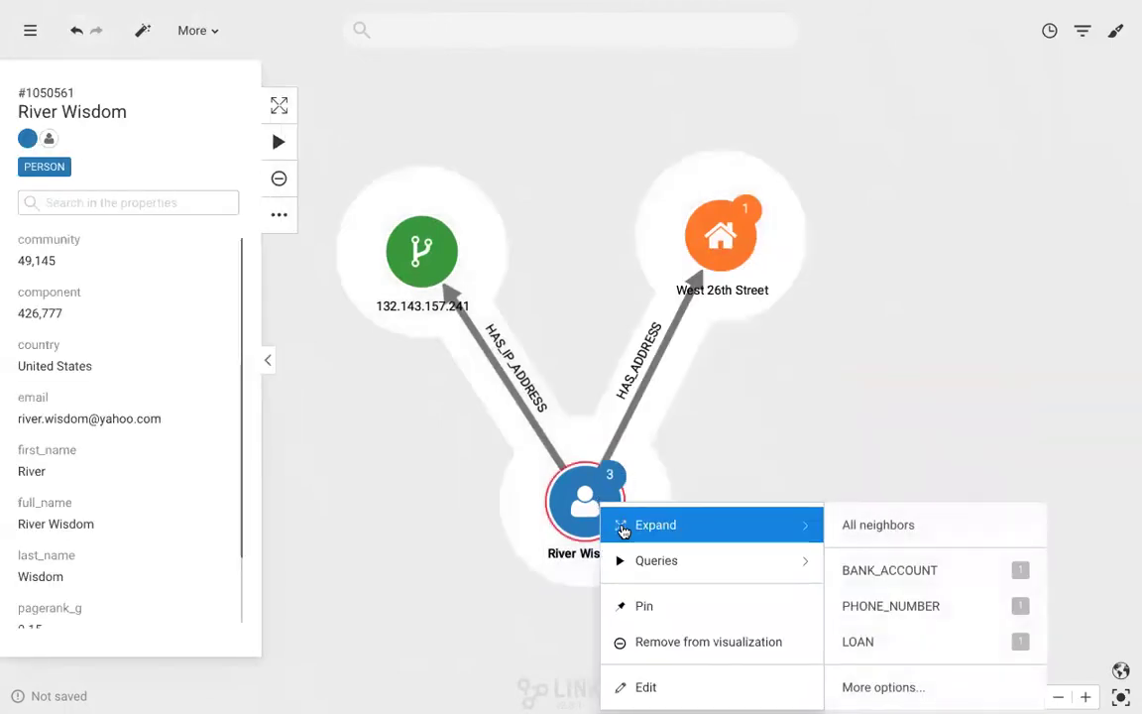
pyautogui.click(846, 536)
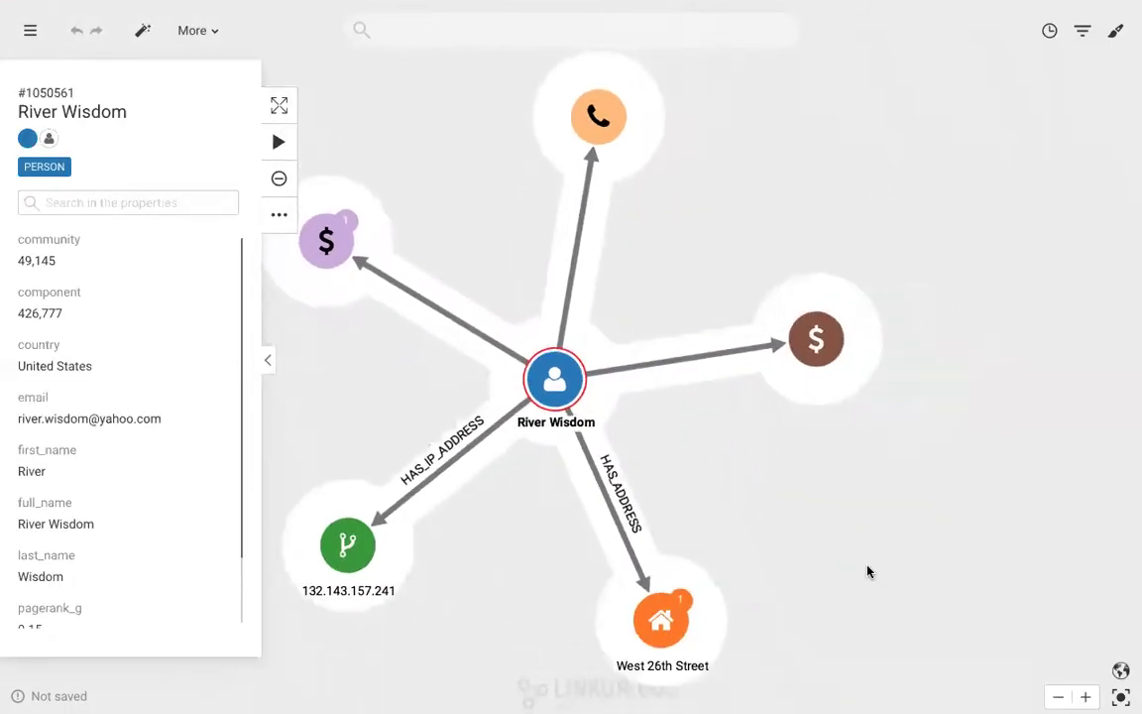
pyautogui.click(868, 572)
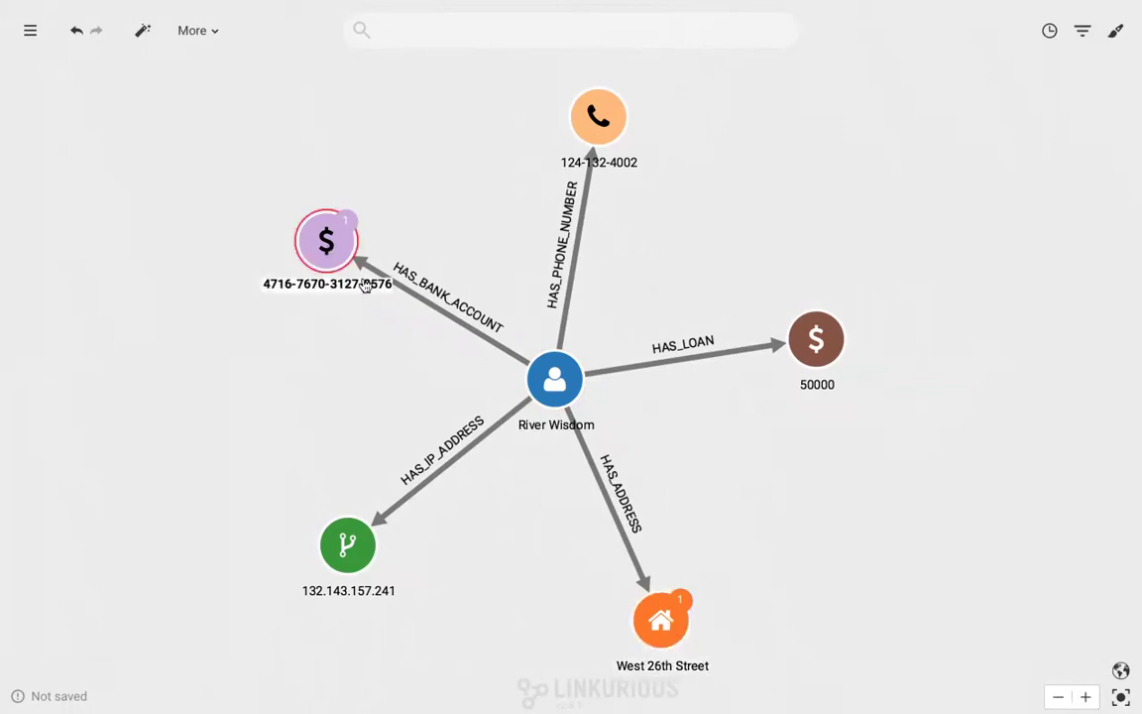
# Expand all neighbours of the bank account and zoom out to fit the network
pyautogui.click(658, 621)
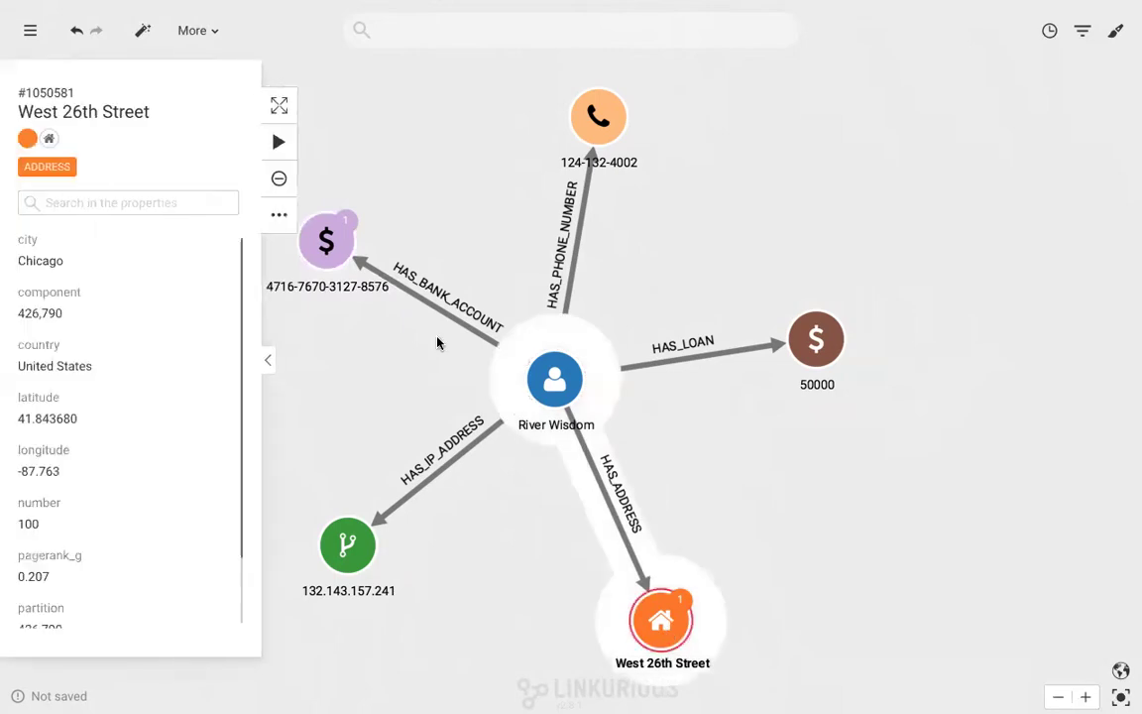
pyautogui.rightClick(328, 242)
pyautogui.moveTo(365, 266)
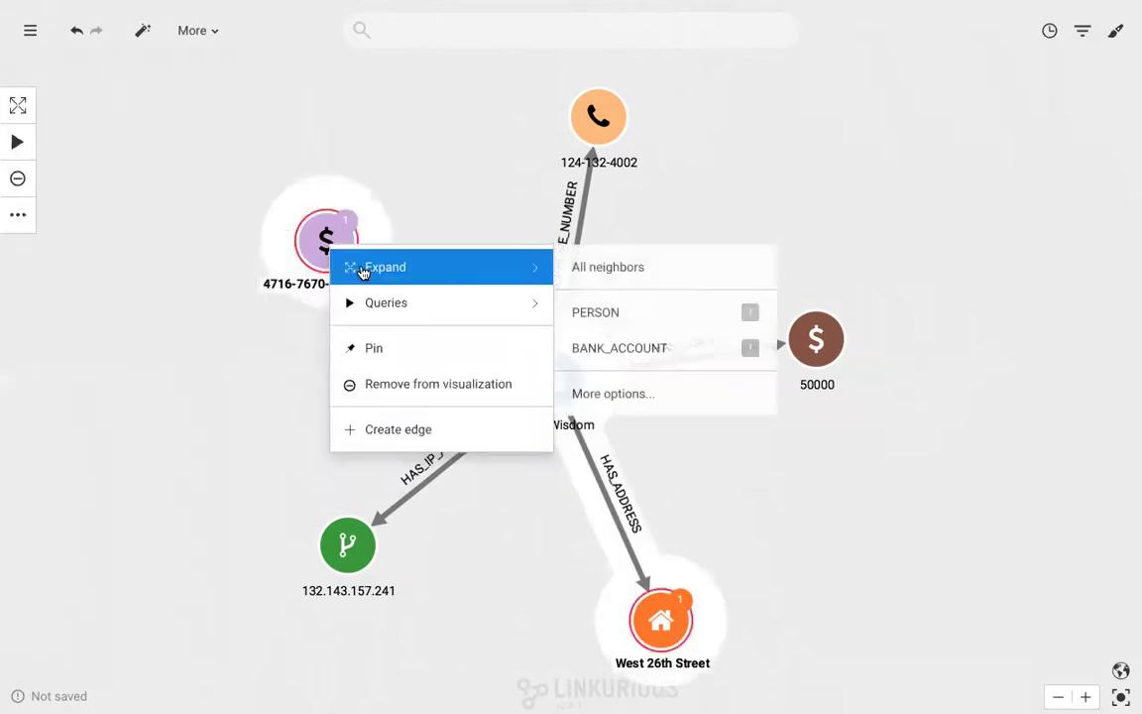
pyautogui.click(591, 266)
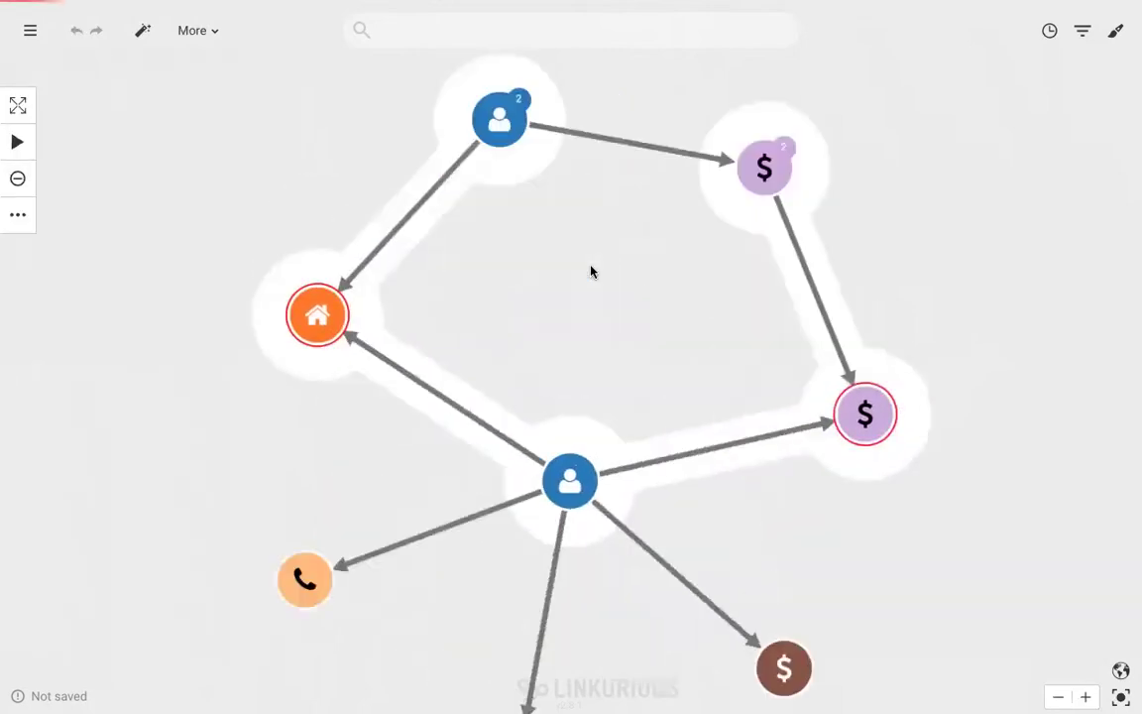
pyautogui.click(1057, 697)
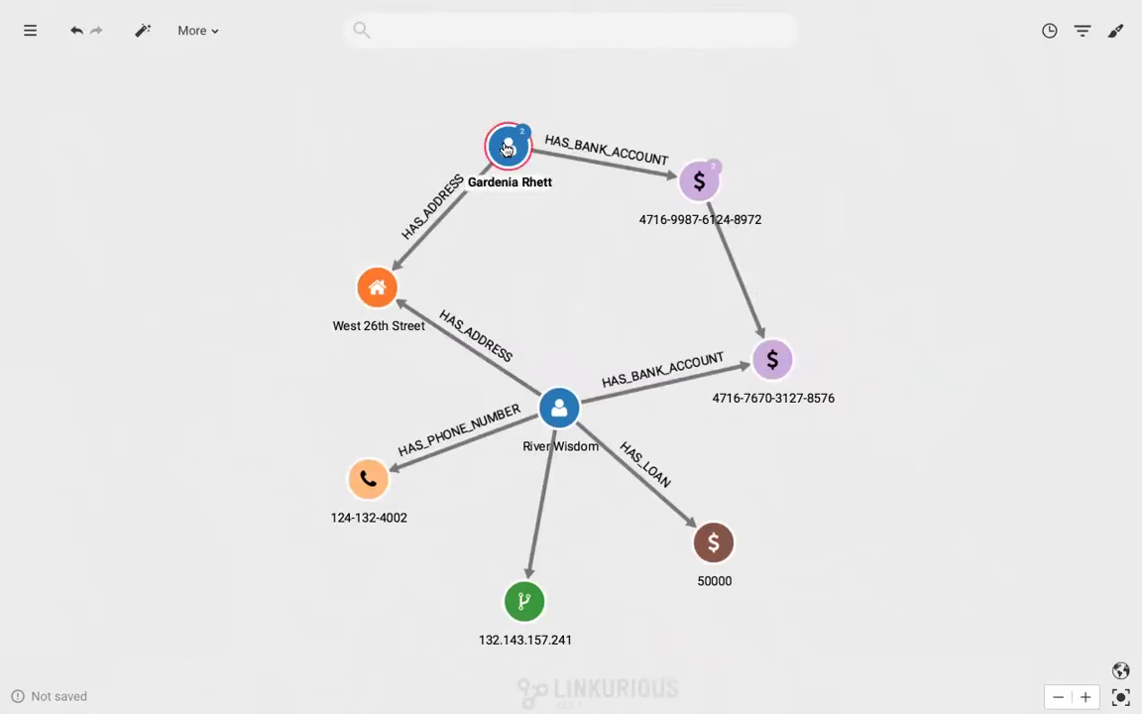
# Inspect the shared address, the second bank account and its 10,000 HAS_TRANSFERED transfer
pyautogui.click(378, 286)
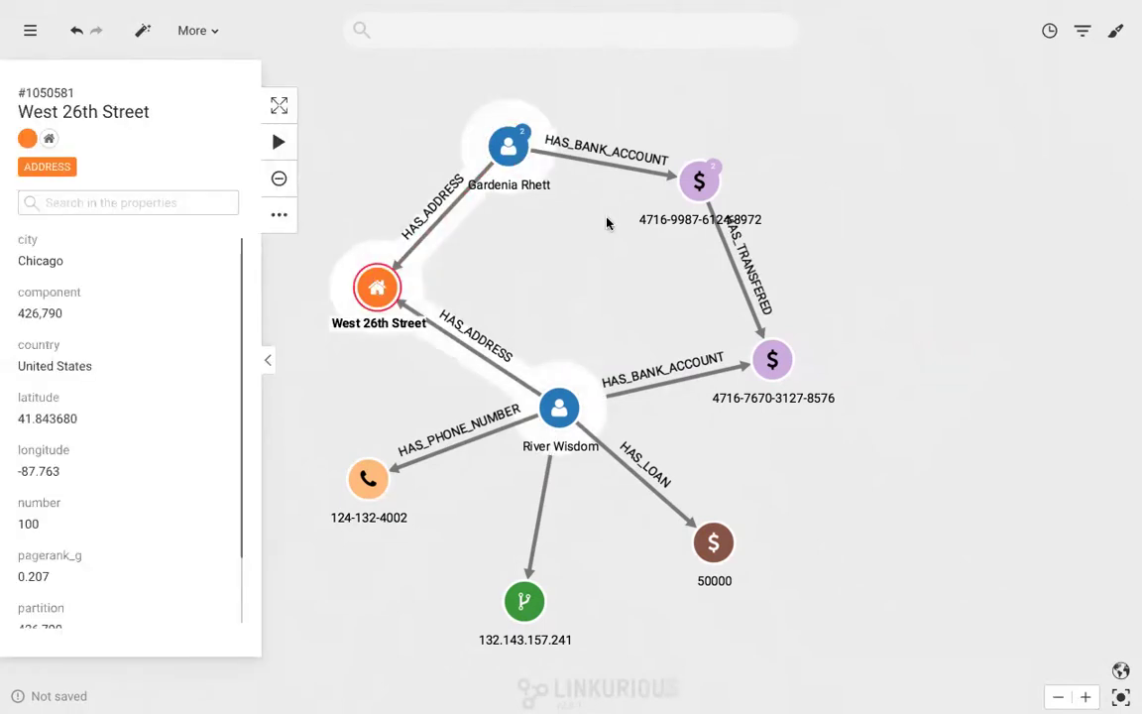
pyautogui.click(699, 182)
pyautogui.click(719, 252)
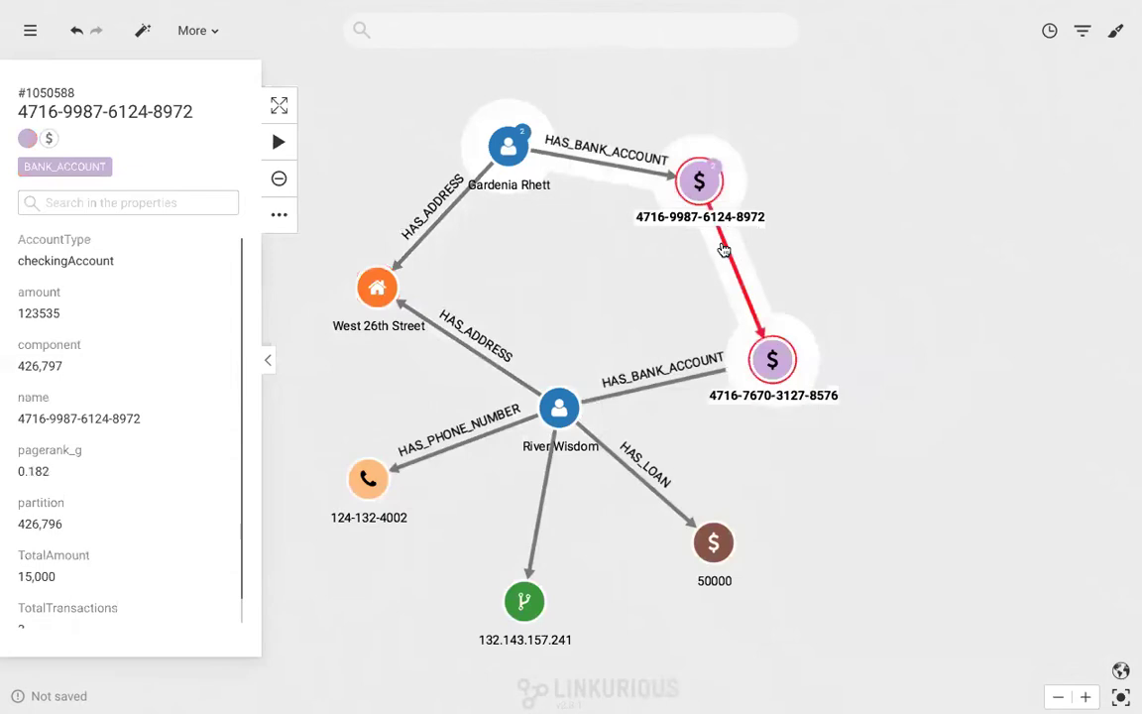
pyautogui.moveTo(70, 262); pyautogui.dragTo(18, 261)
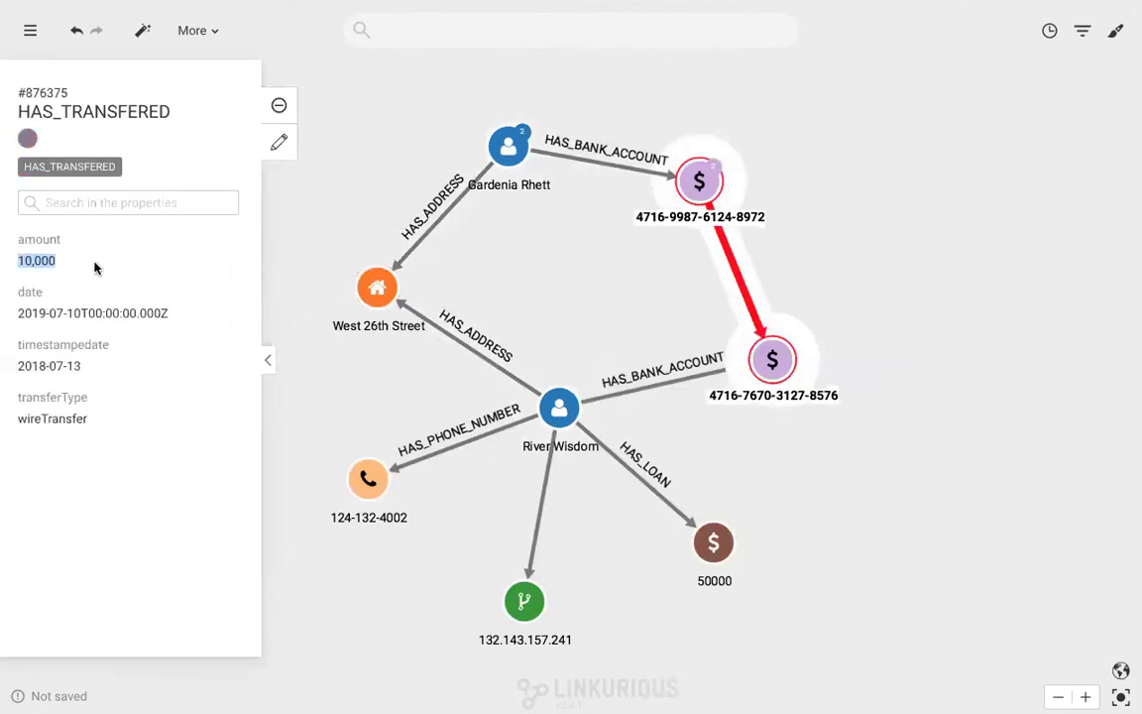
pyautogui.click(566, 275)
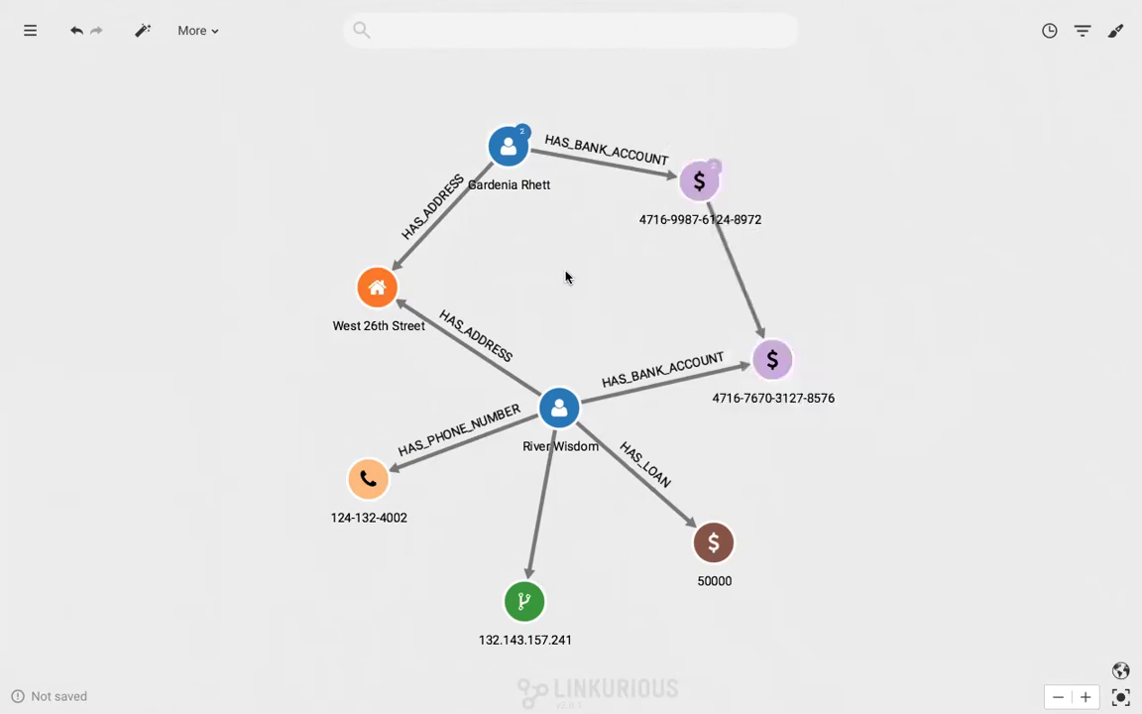
# Expand all neighbours of the second person and their bank account together, then zoom to fit
pyautogui.click(507, 147)
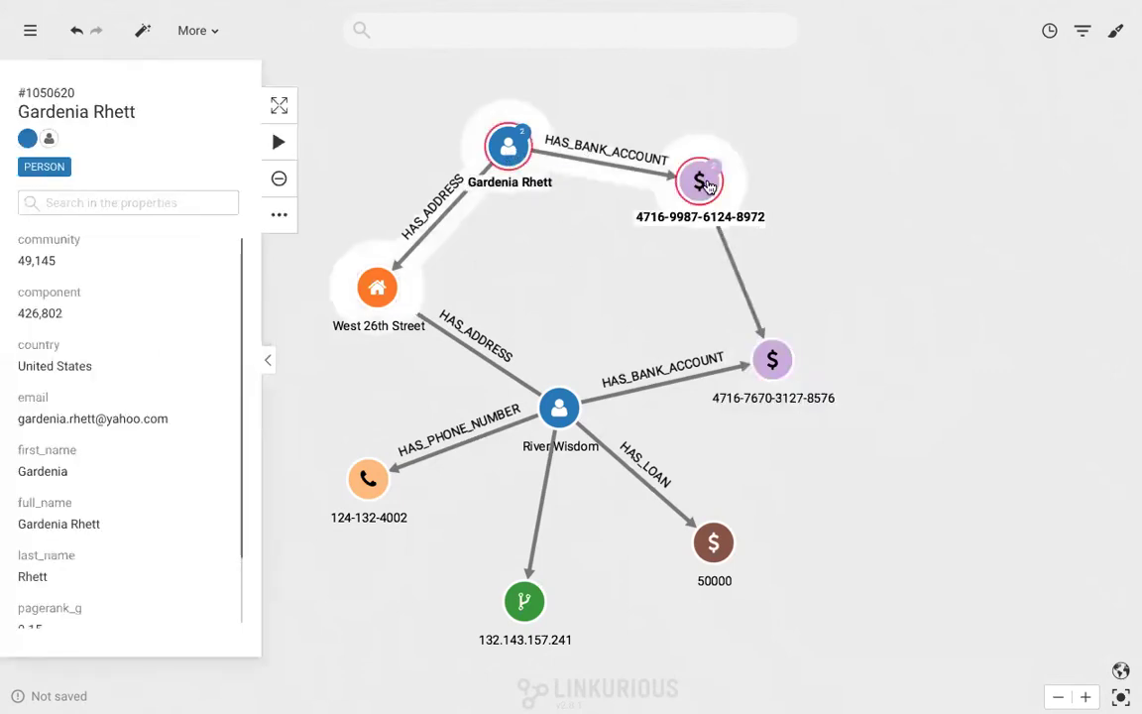
pyautogui.keyDown('ctrl'); pyautogui.click(704, 182); pyautogui.keyUp('ctrl')
pyautogui.rightClick(704, 182)
pyautogui.moveTo(738, 214)
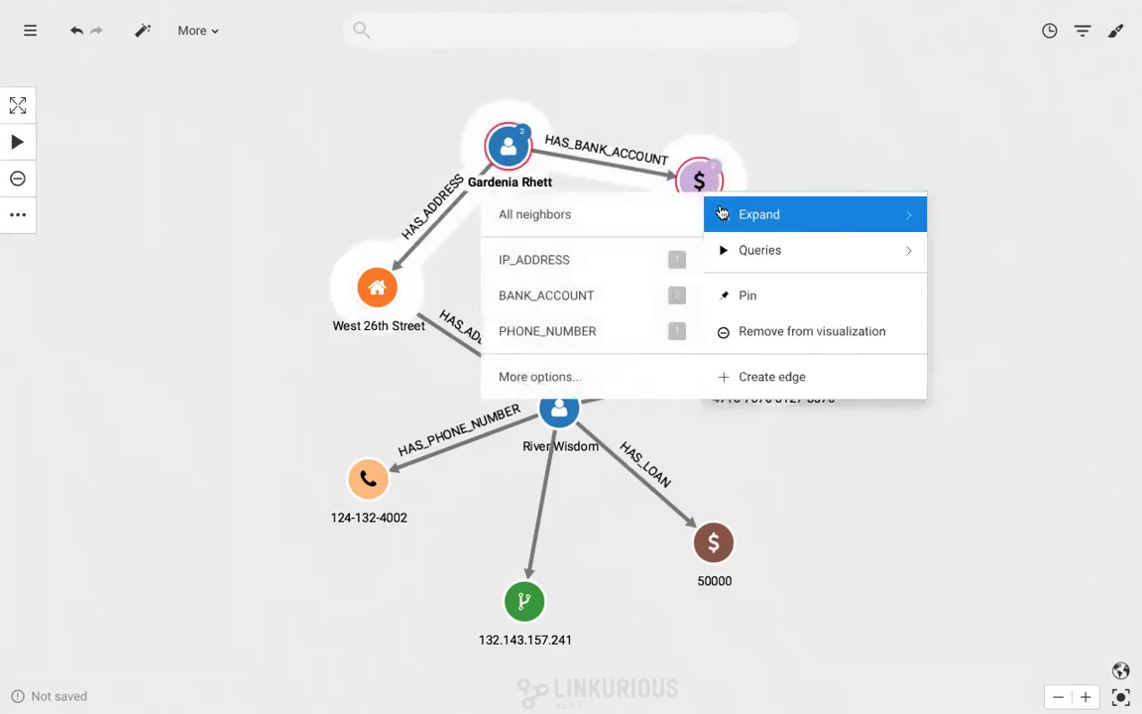
pyautogui.click(666, 220)
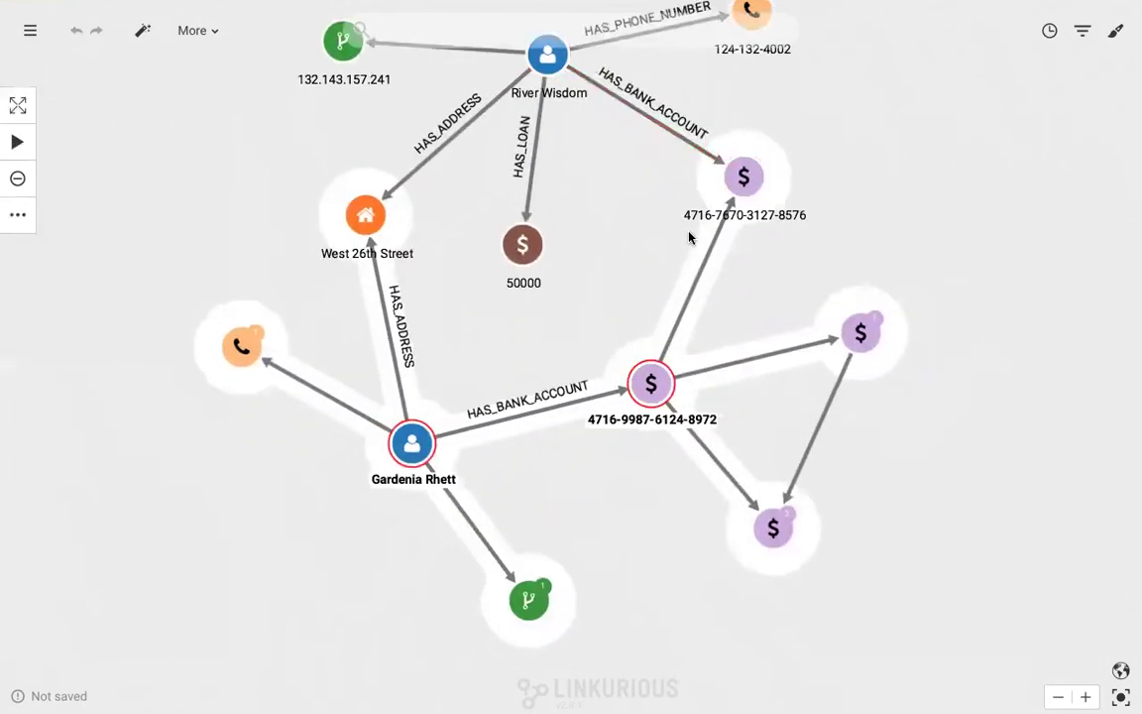
pyautogui.click(1058, 697)
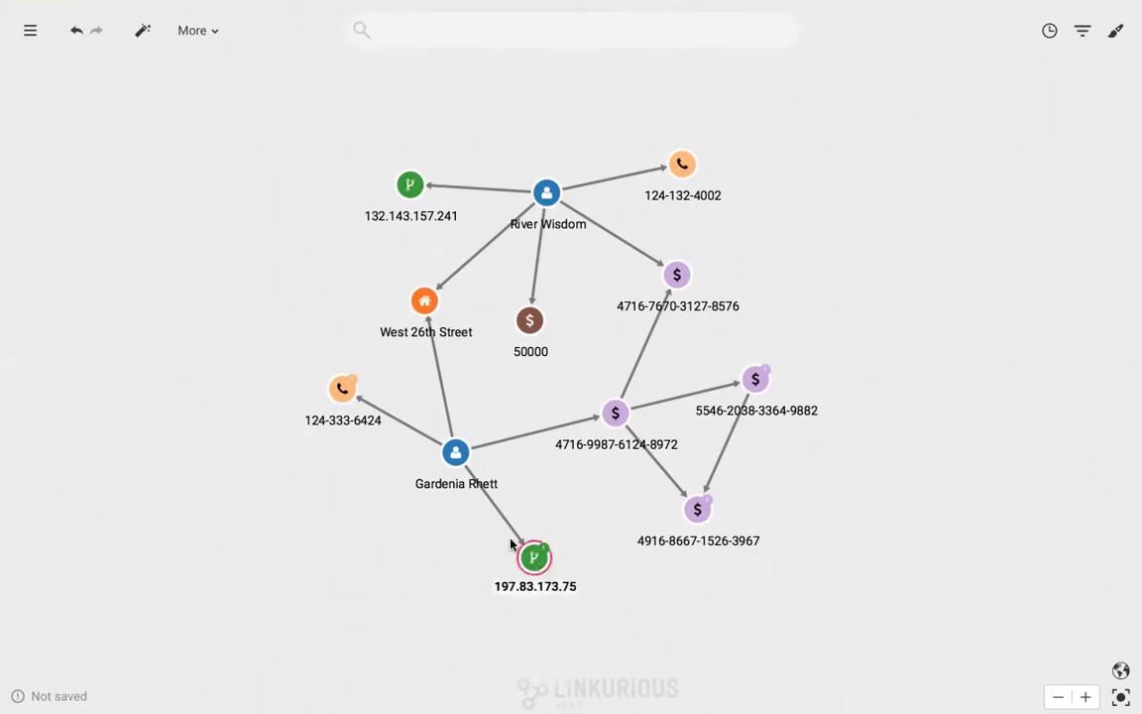
# Select the two new bank accounts, the IP address and the phone number, and expand all their neighbours
pyautogui.click(343, 392)
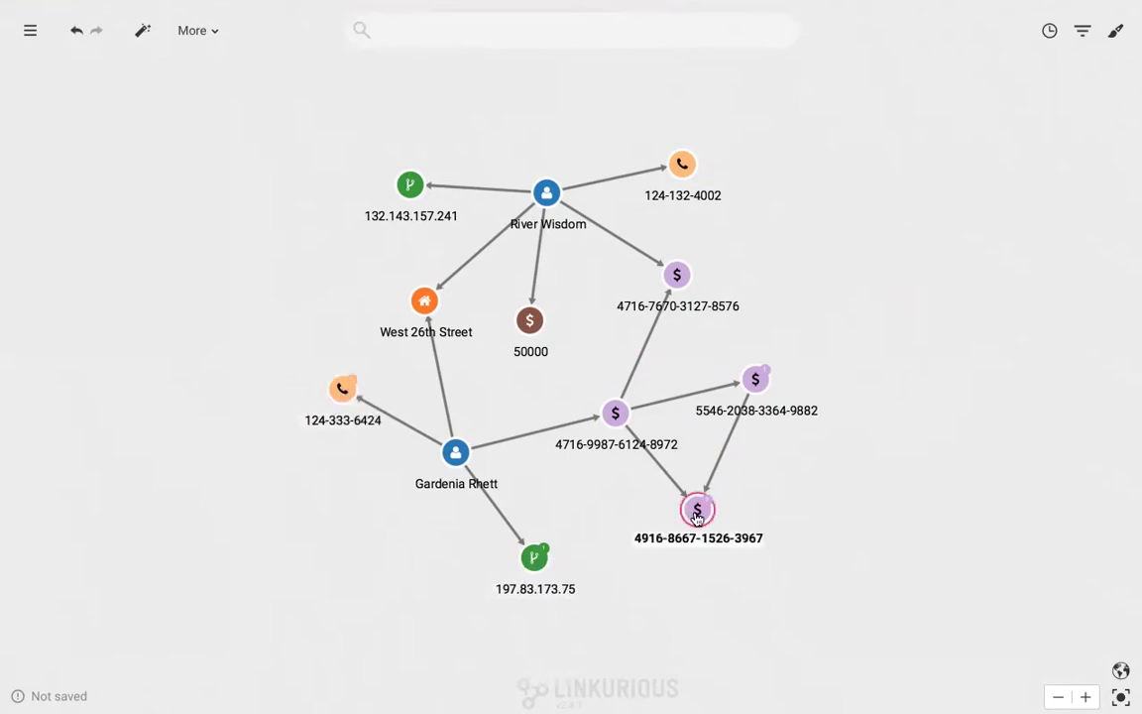
pyautogui.click(753, 387)
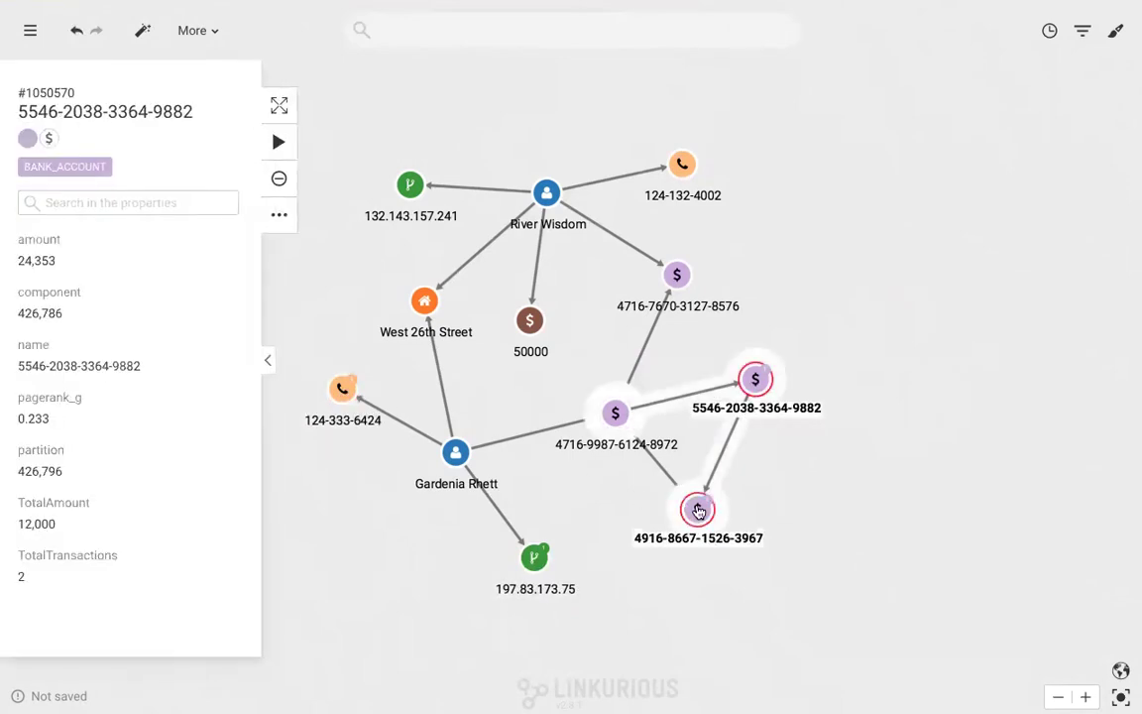
pyautogui.keyDown('ctrl'); pyautogui.click(697, 510); pyautogui.keyUp('ctrl')
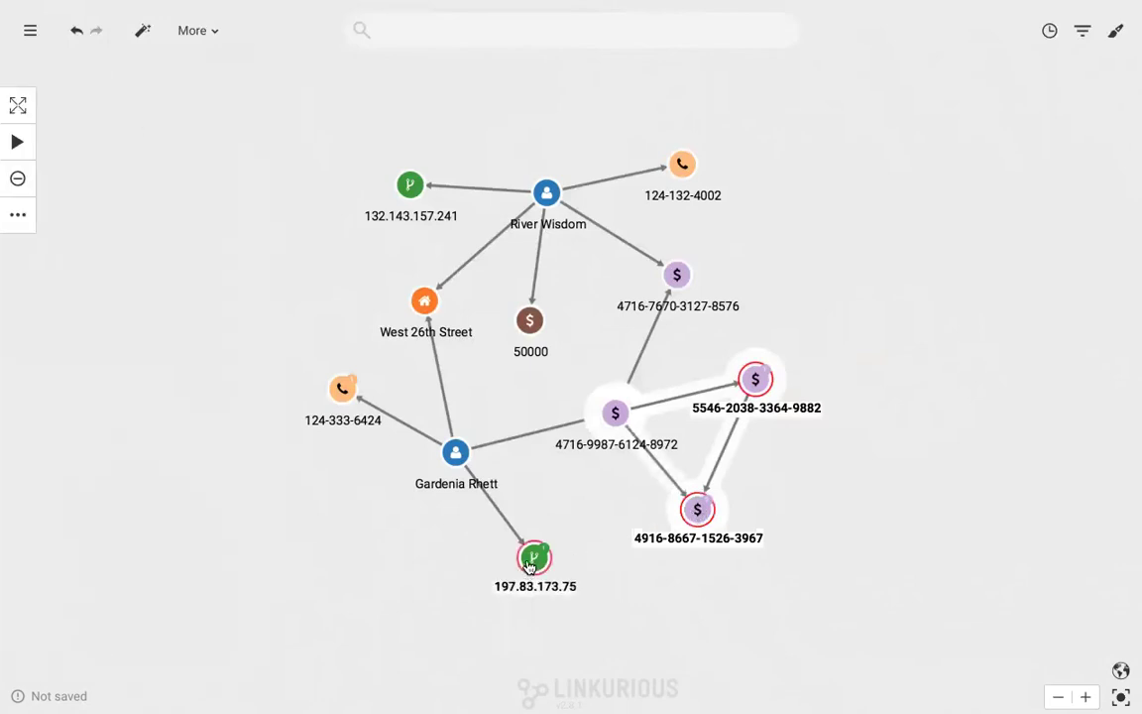
pyautogui.keyDown('ctrl'); pyautogui.click(533, 560); pyautogui.keyUp('ctrl')
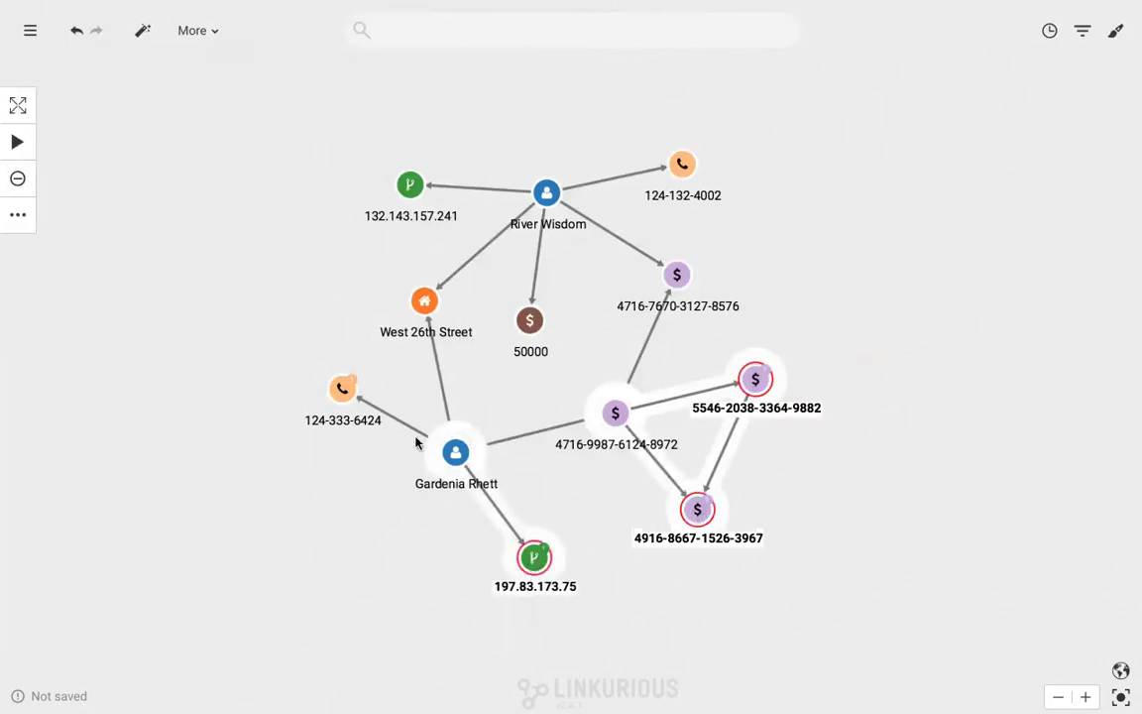
pyautogui.keyDown('ctrl'); pyautogui.click(343, 389); pyautogui.keyUp('ctrl')
pyautogui.rightClick(342, 394)
pyautogui.moveTo(456, 417)
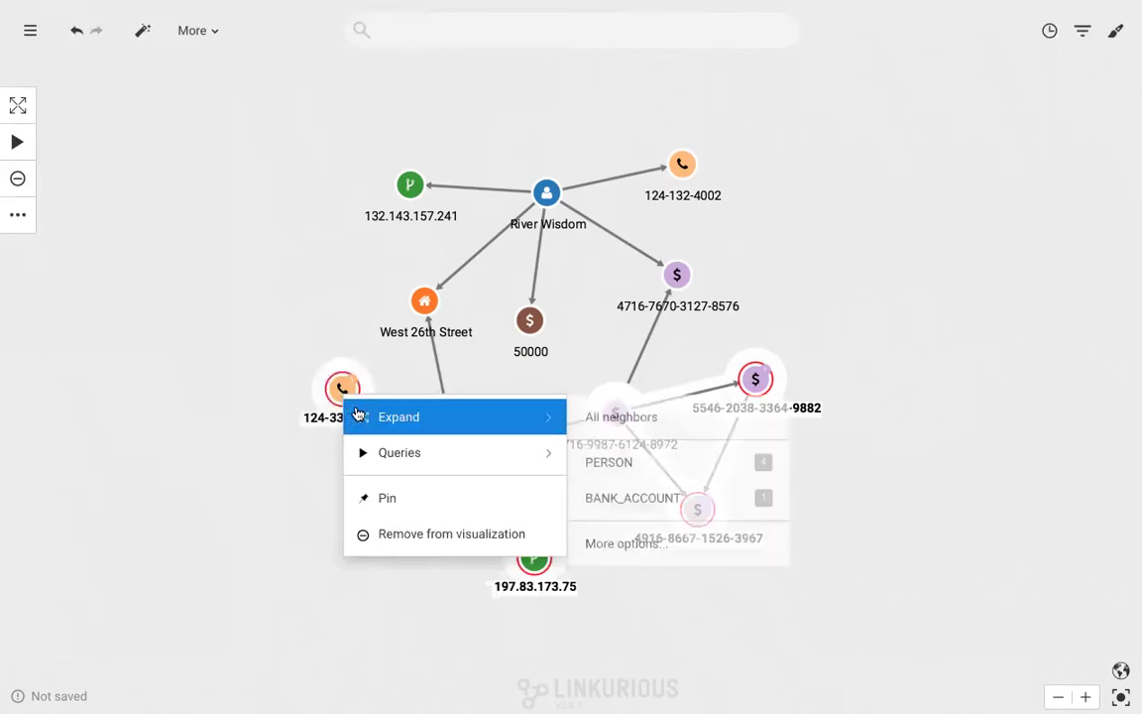
pyautogui.click(601, 417)
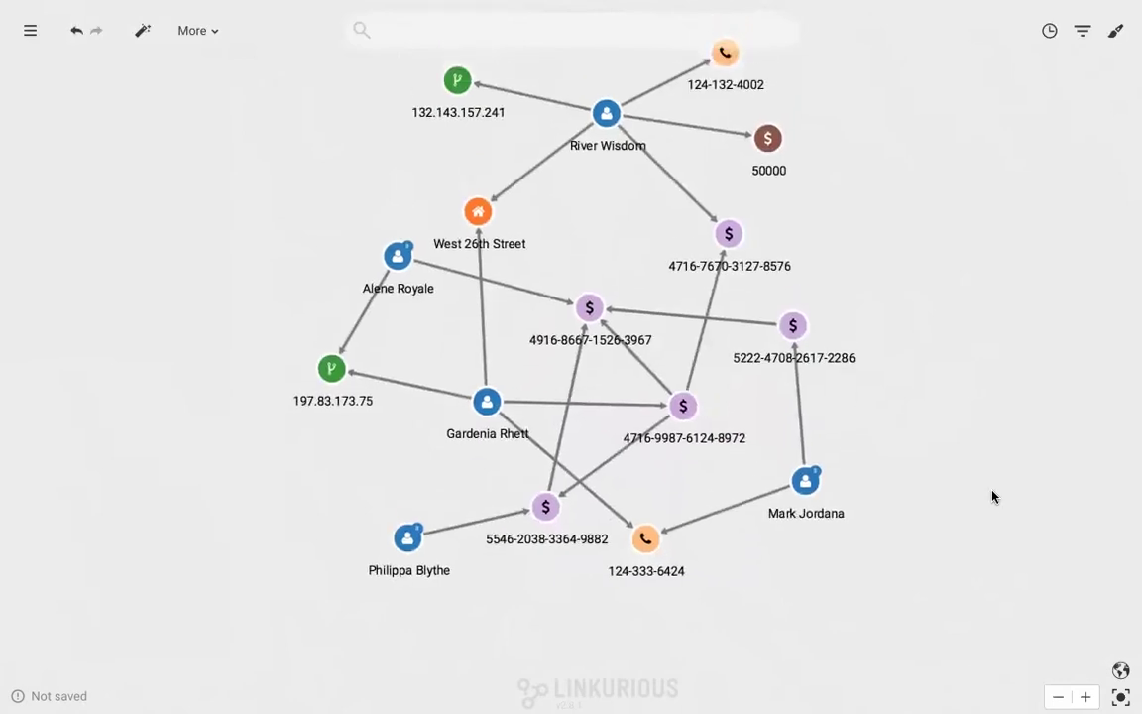
pyautogui.moveTo(993, 495); pyautogui.dragTo(967, 536)
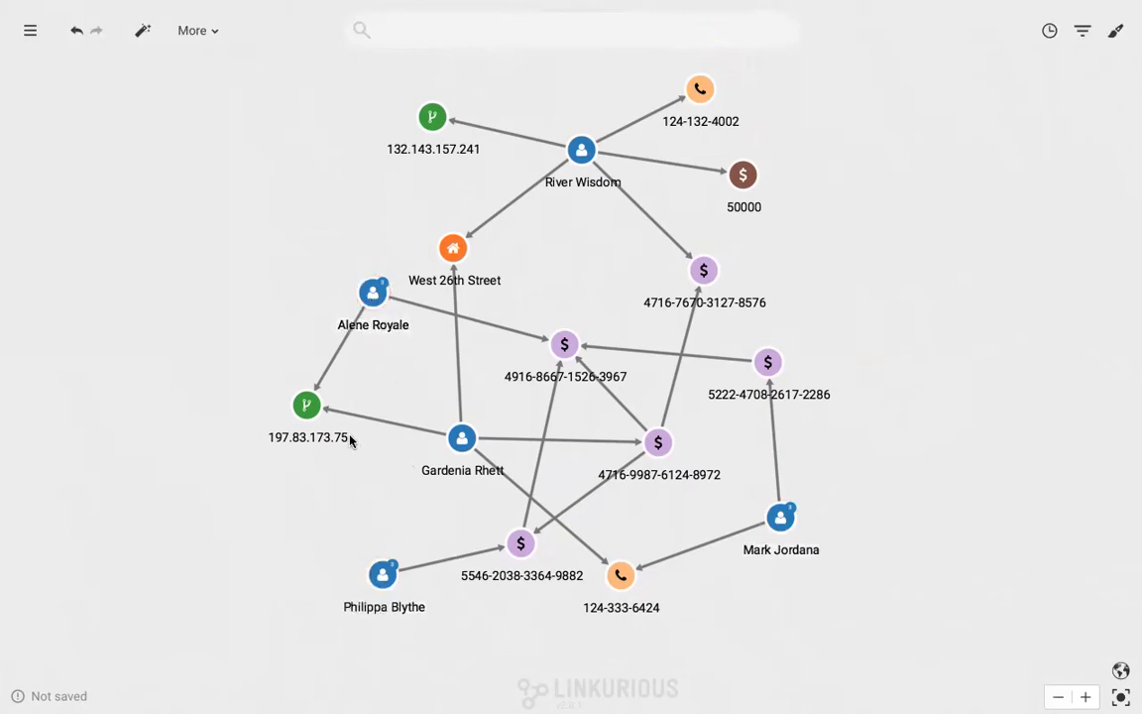
pyautogui.click(306, 404)
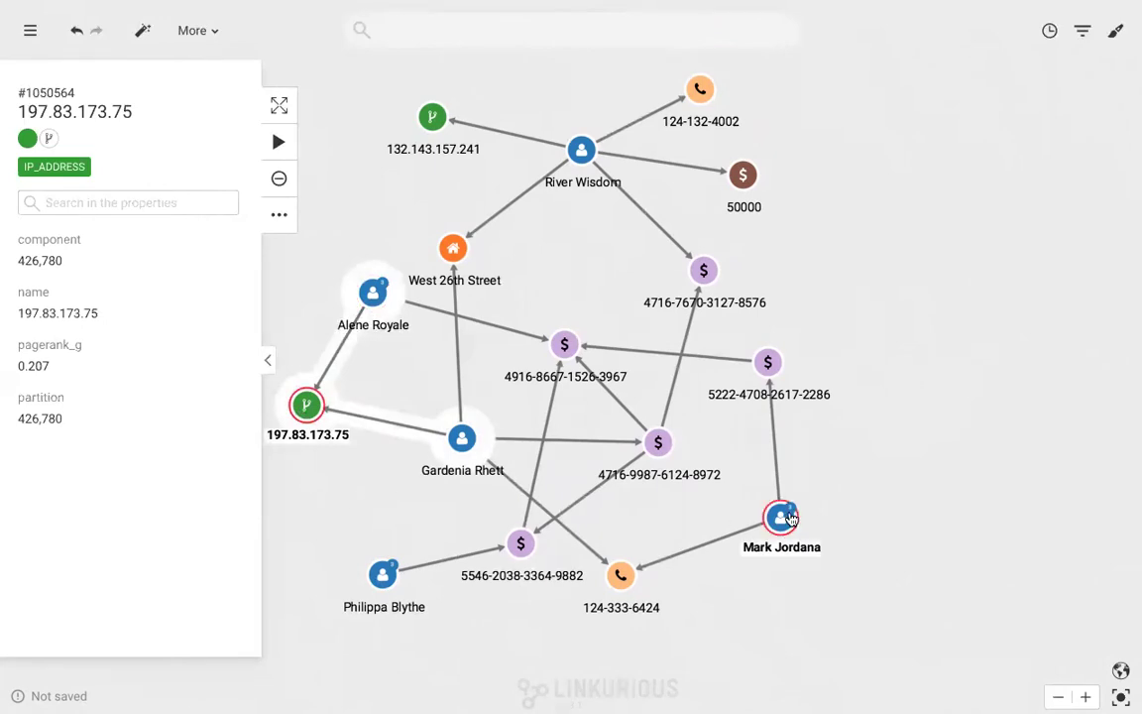
pyautogui.click(620, 577)
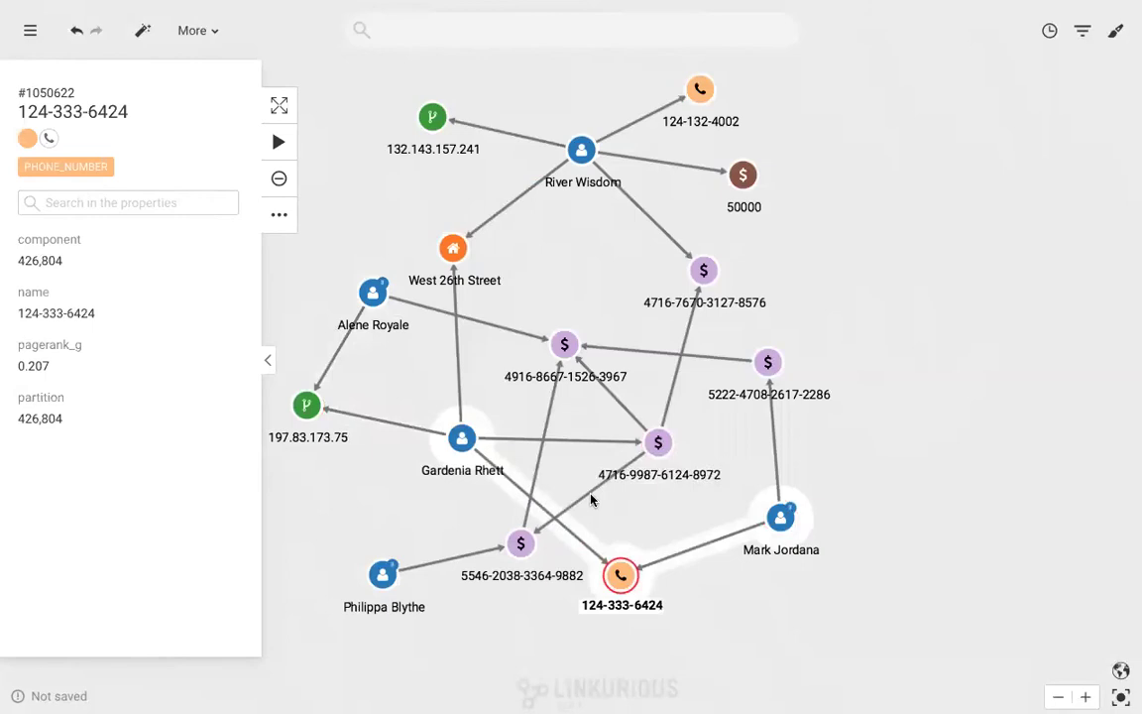
pyautogui.click(384, 577)
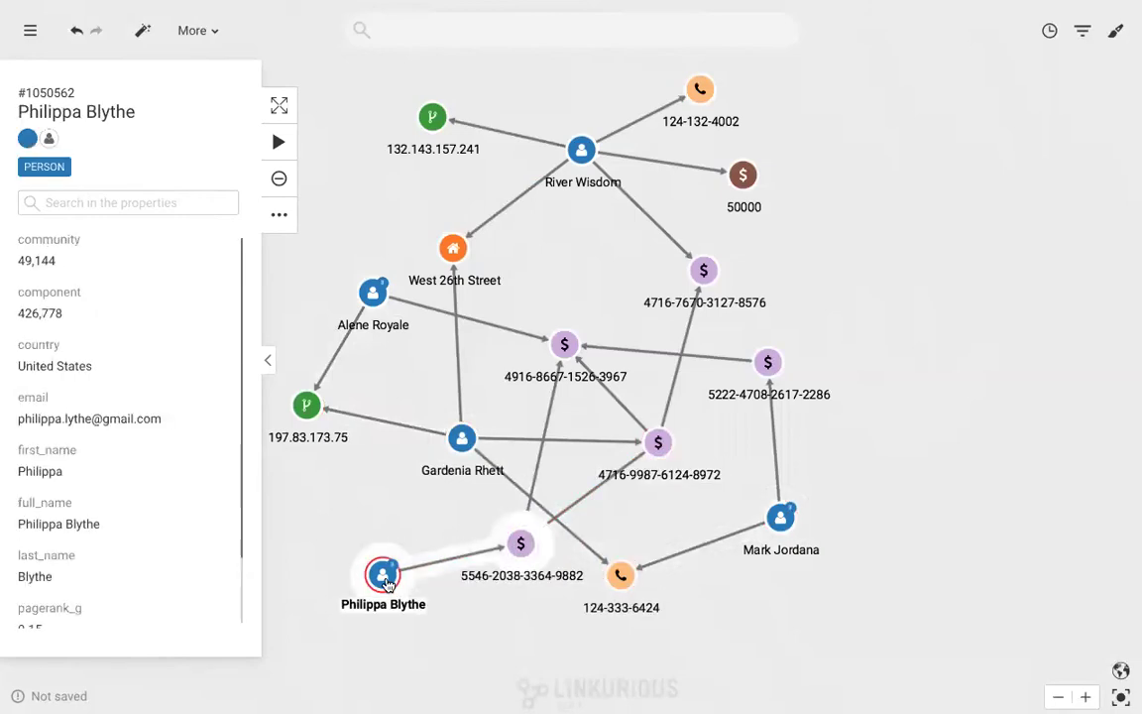
pyautogui.click(782, 589)
# Select the three newly added people and expand all their neighbours
pyautogui.click(781, 516)
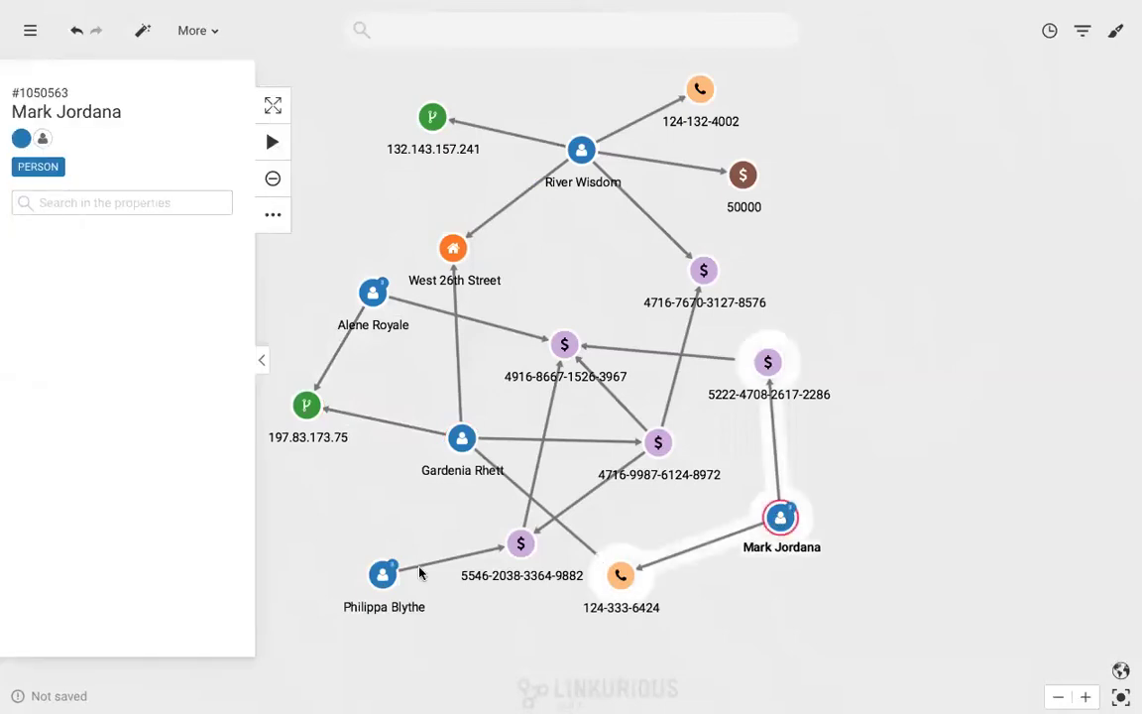
pyautogui.keyDown('ctrl'); pyautogui.click(385, 577); pyautogui.keyUp('ctrl')
pyautogui.keyDown('ctrl'); pyautogui.click(374, 295); pyautogui.keyUp('ctrl')
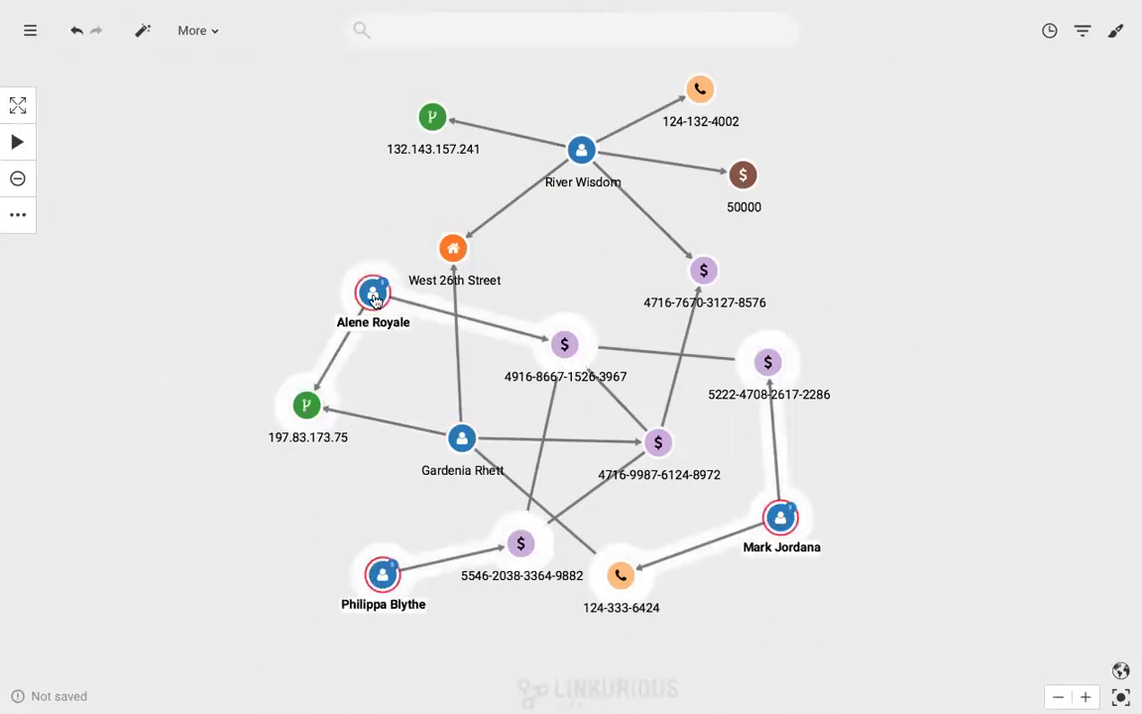
pyautogui.rightClick(373, 298)
pyautogui.moveTo(421, 321)
pyautogui.click(615, 322)
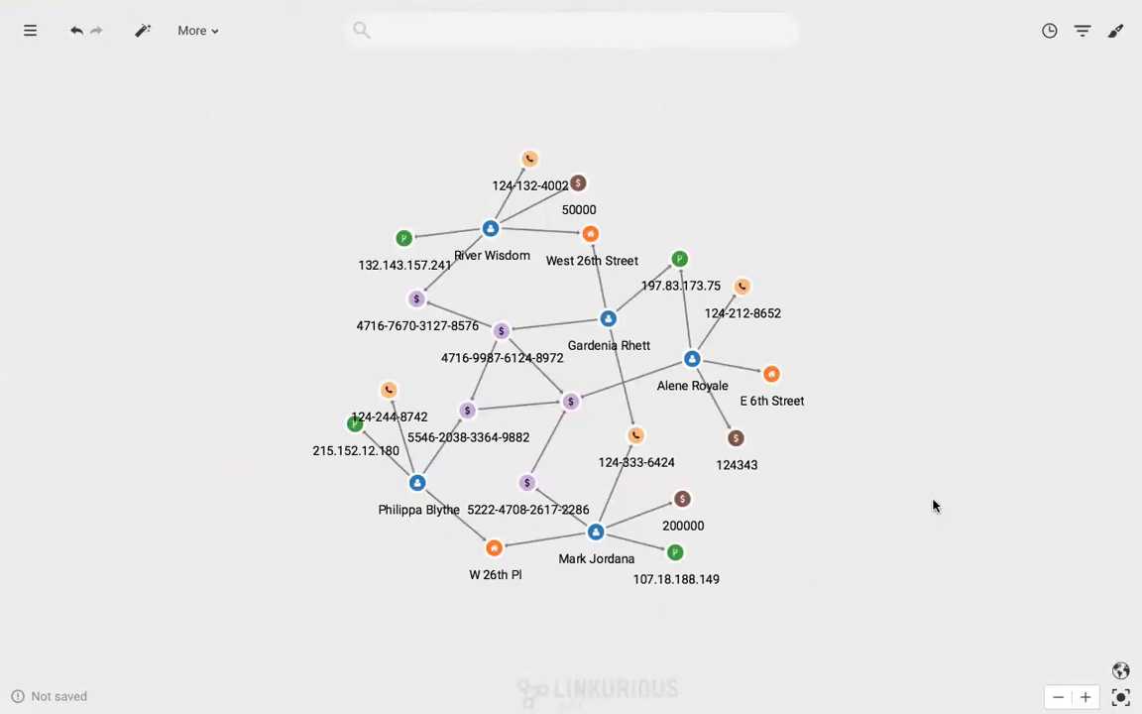
# Inspect the top person and the 50000, 124343 and 200000 loan nodes
pyautogui.click(490, 230)
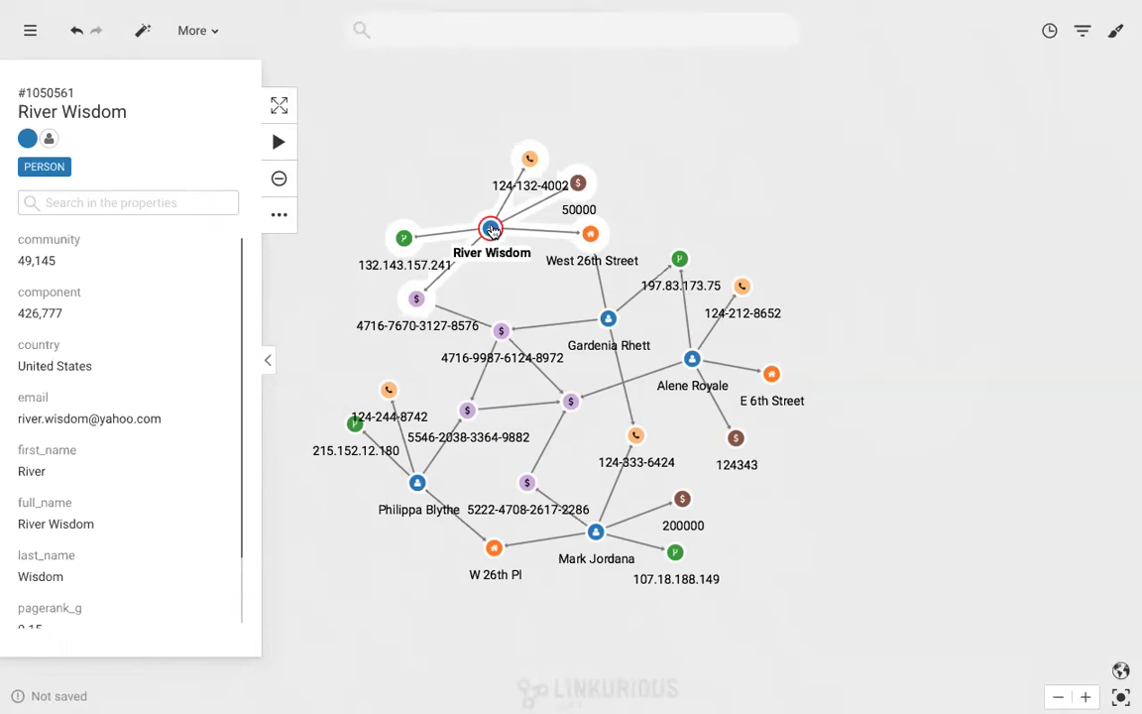
pyautogui.click(729, 178)
pyautogui.click(578, 183)
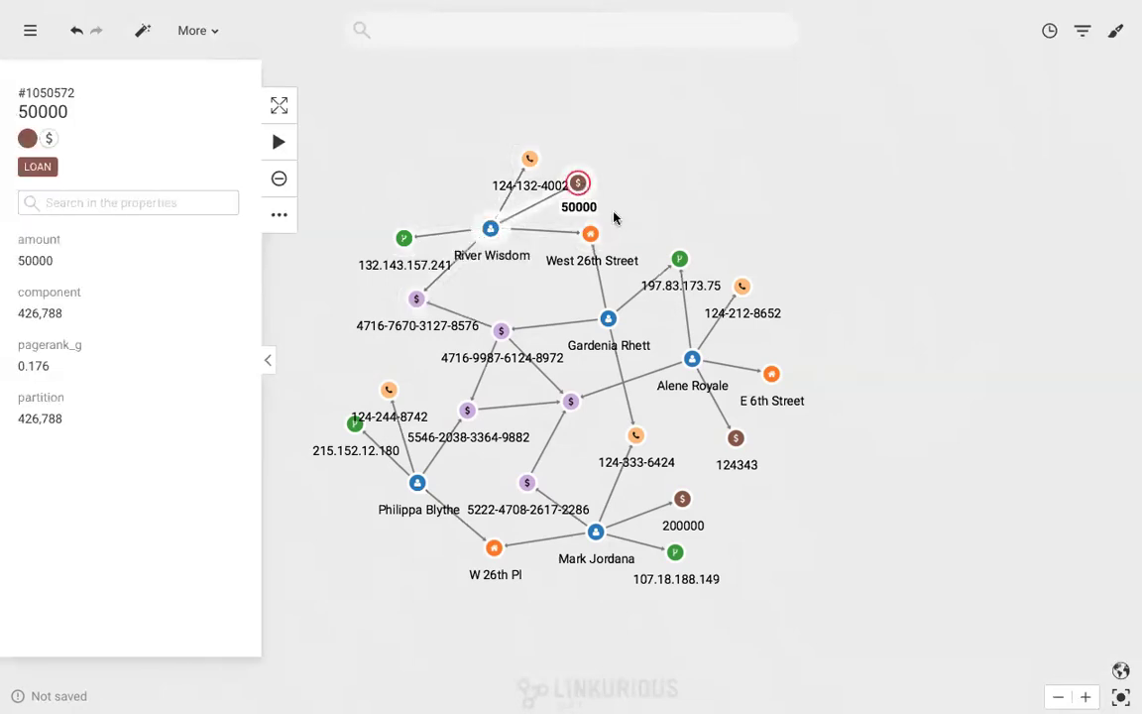
pyautogui.keyDown('ctrl'); pyautogui.click(735, 438); pyautogui.keyUp('ctrl')
pyautogui.keyDown('ctrl'); pyautogui.click(682, 499); pyautogui.keyUp('ctrl')
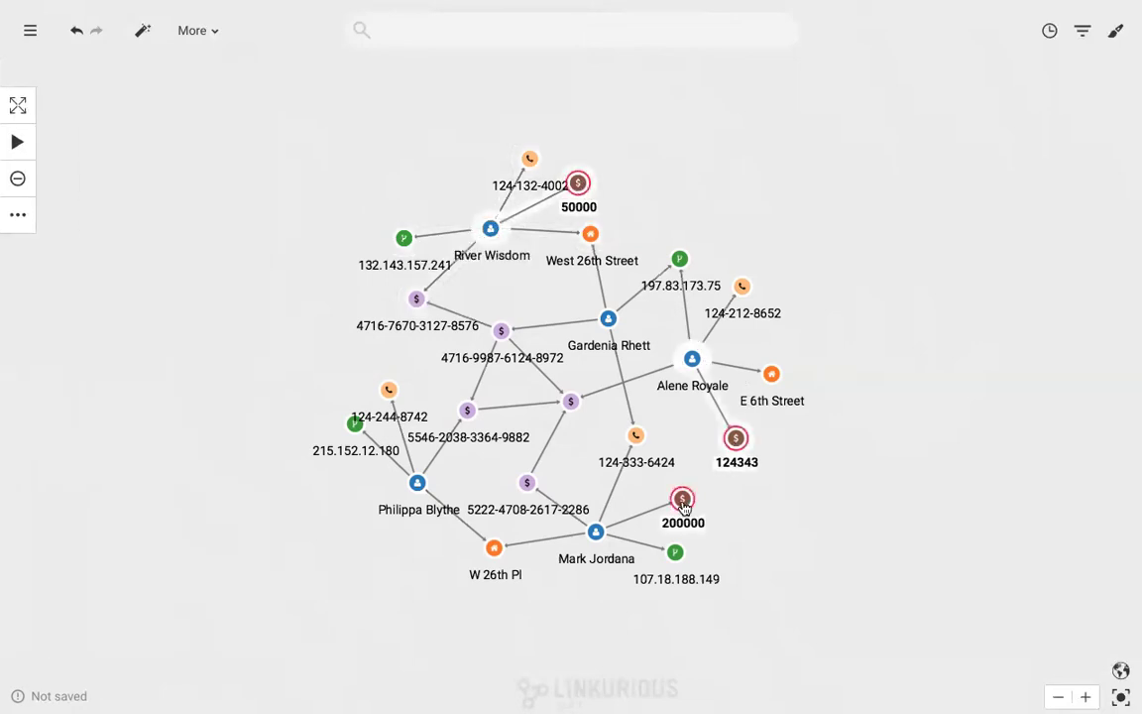
pyautogui.click(808, 525)
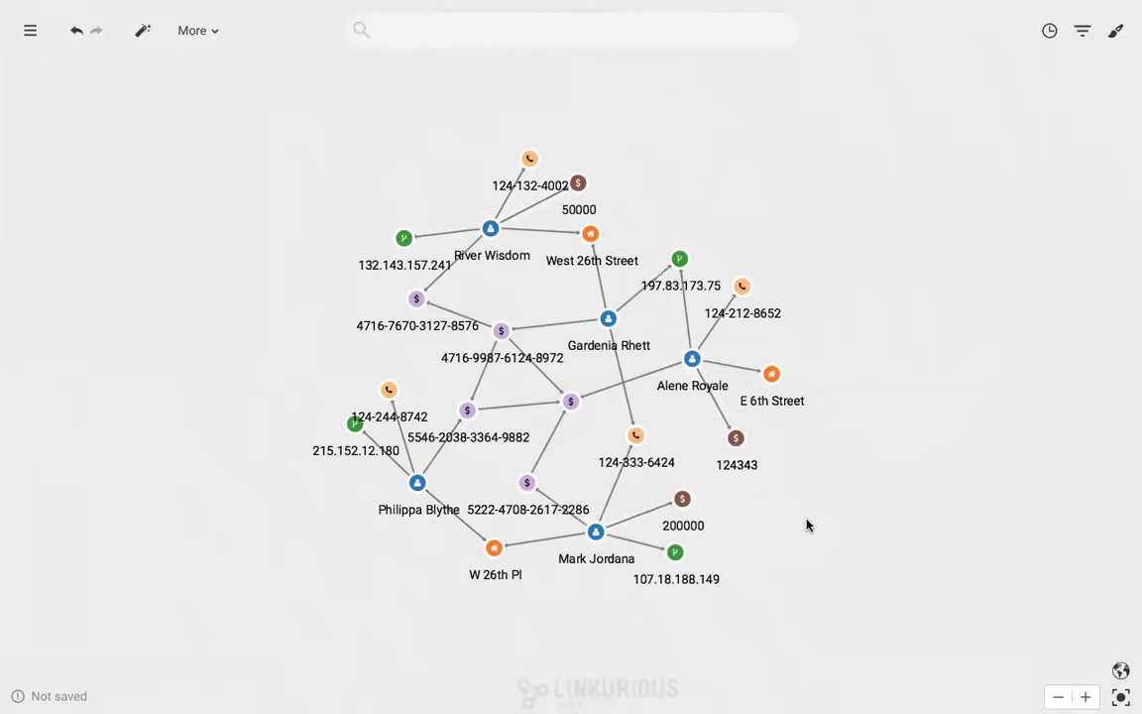
pyautogui.click(636, 437)
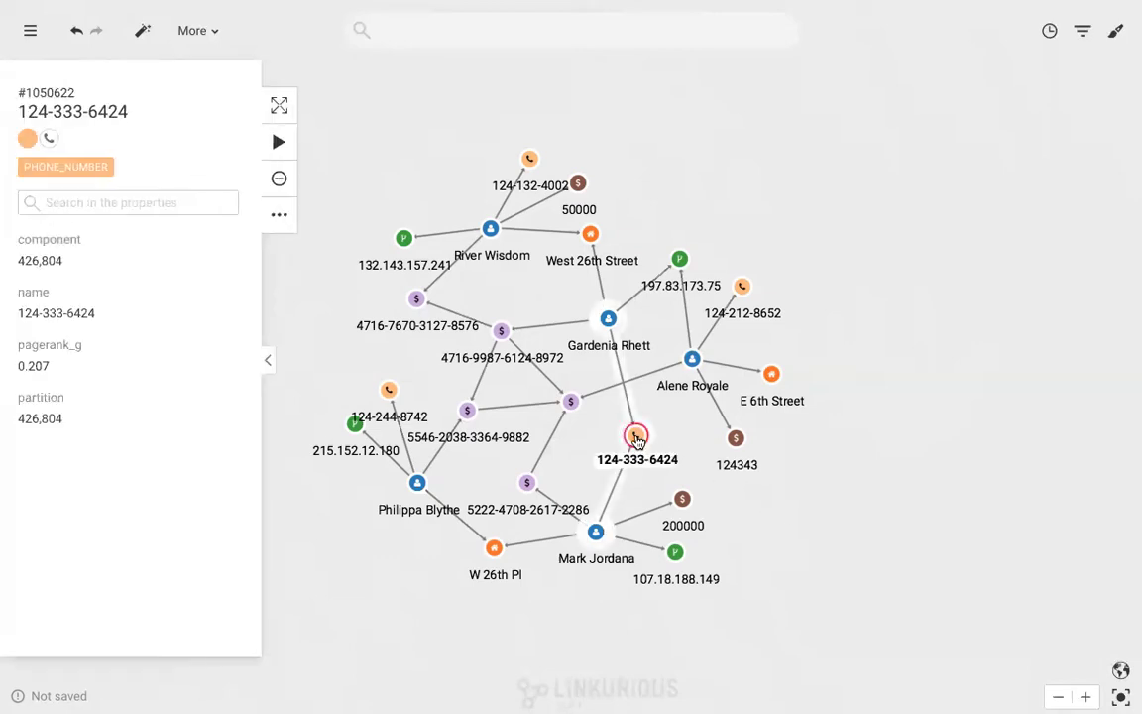
pyautogui.click(591, 236)
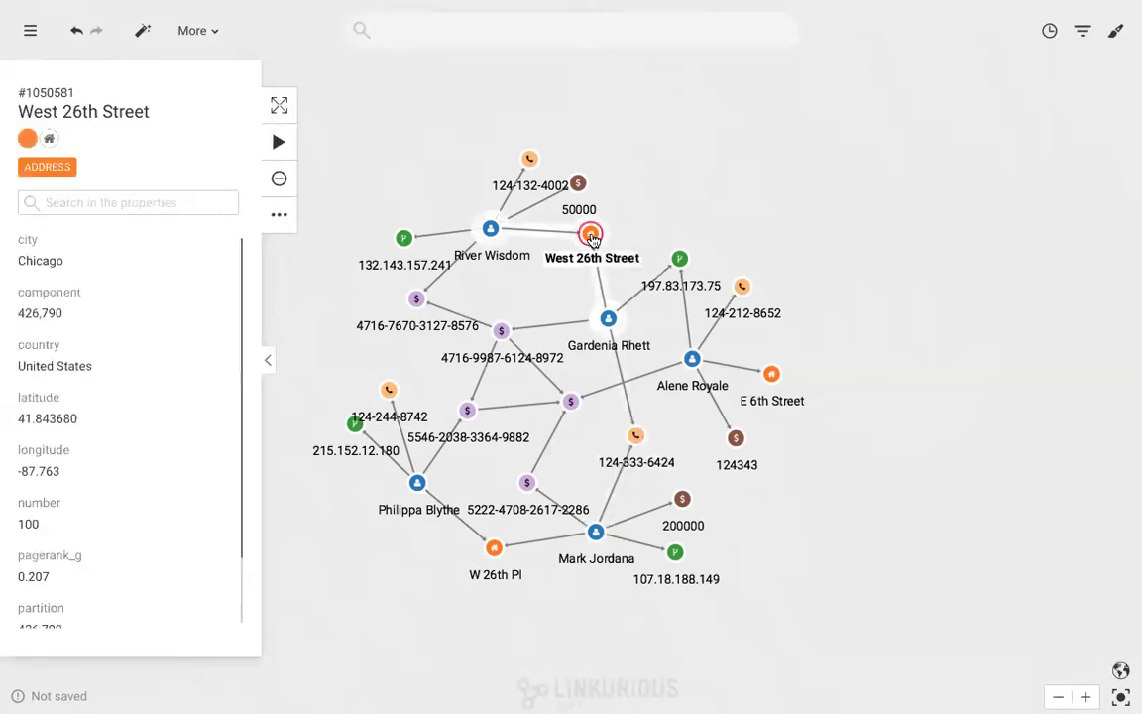
pyautogui.click(679, 260)
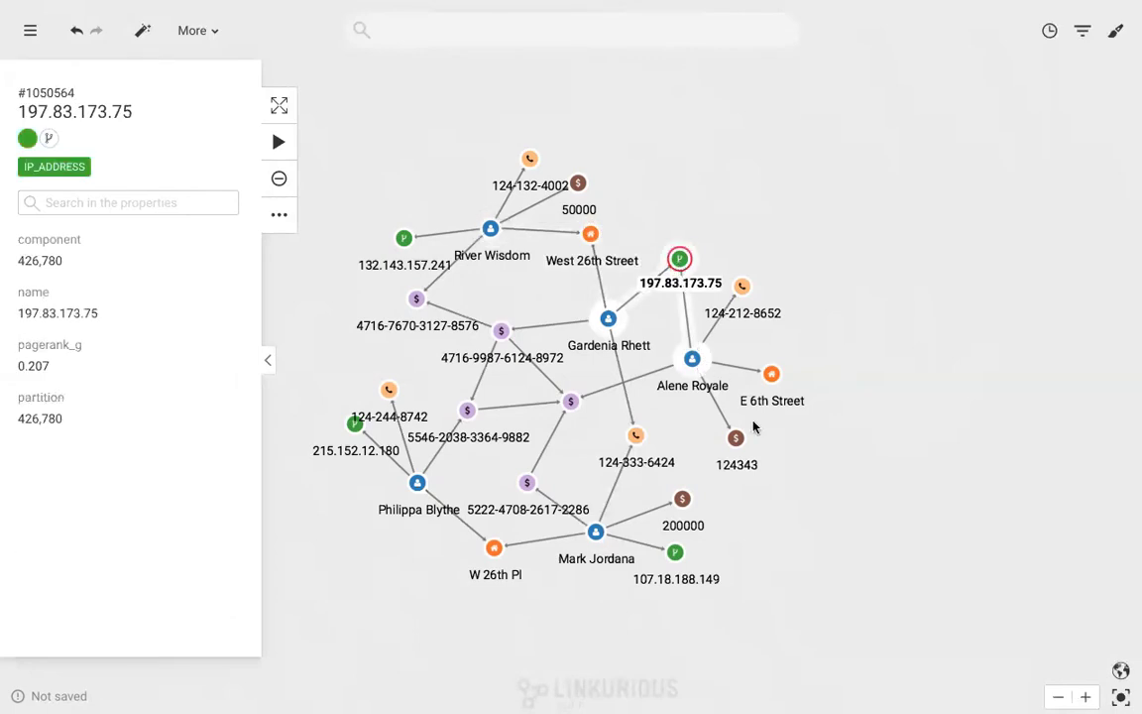
pyautogui.click(829, 555)
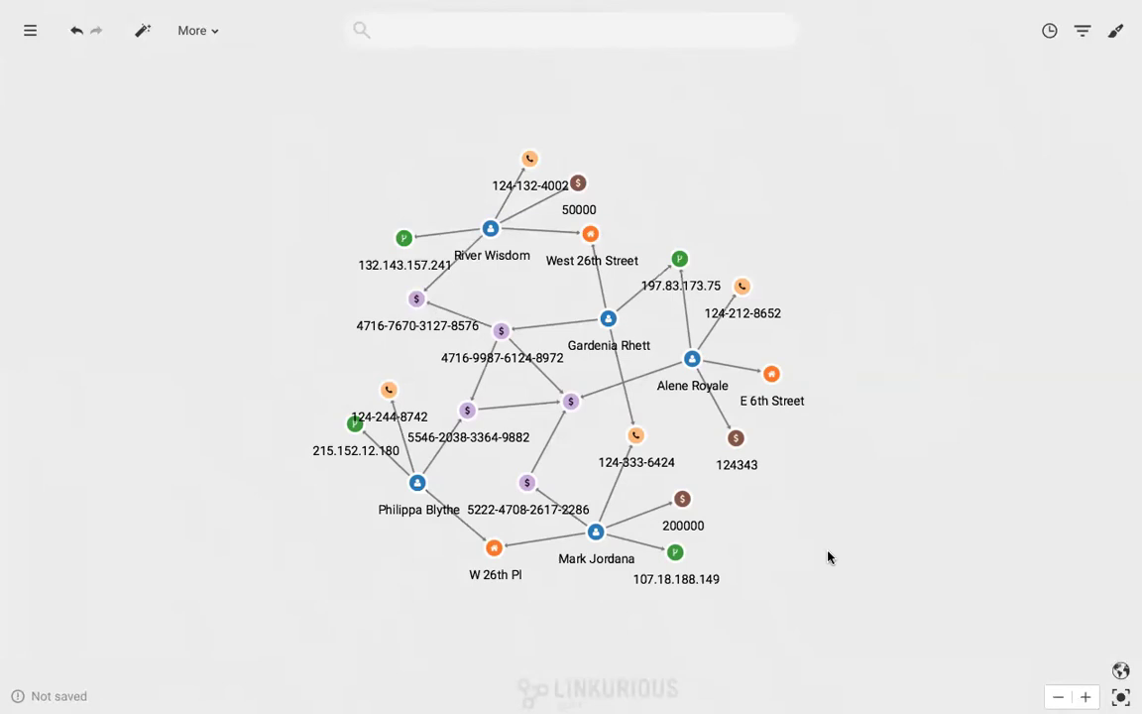
pyautogui.click(691, 360)
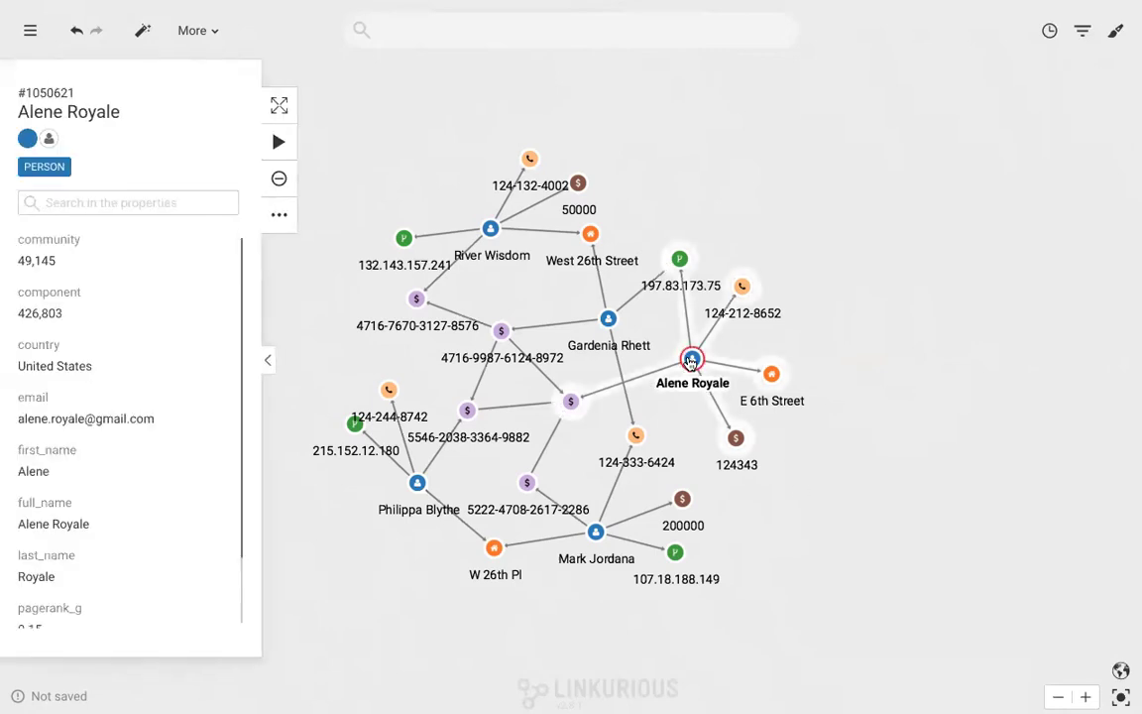
pyautogui.click(833, 553)
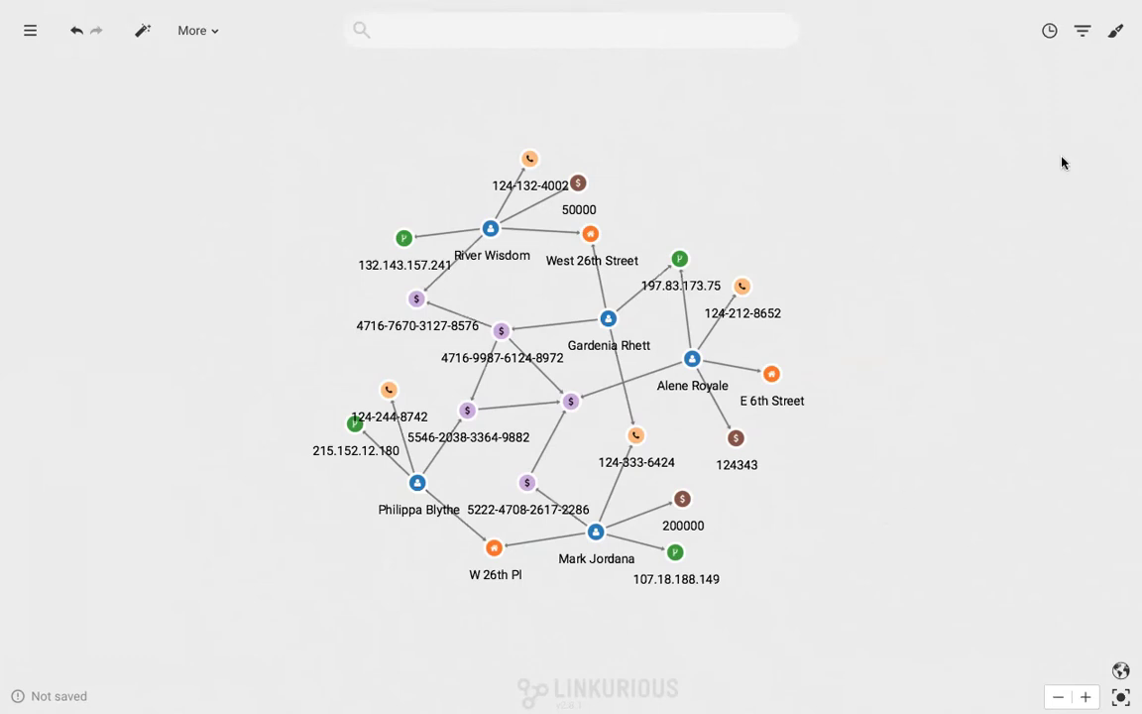
# In the node filters, switch off ADDRESS, IP_ADDRESS, LOAN and PHONE_NUMBER
pyautogui.click(1086, 37)
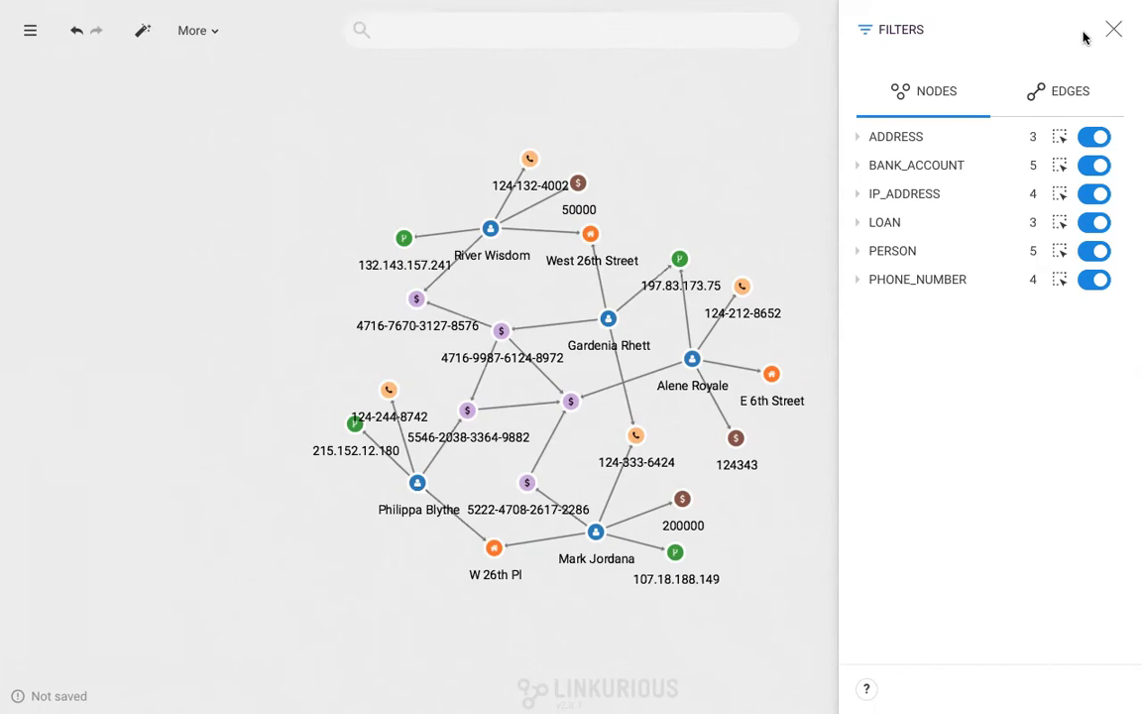
pyautogui.click(1094, 139)
pyautogui.click(1093, 194)
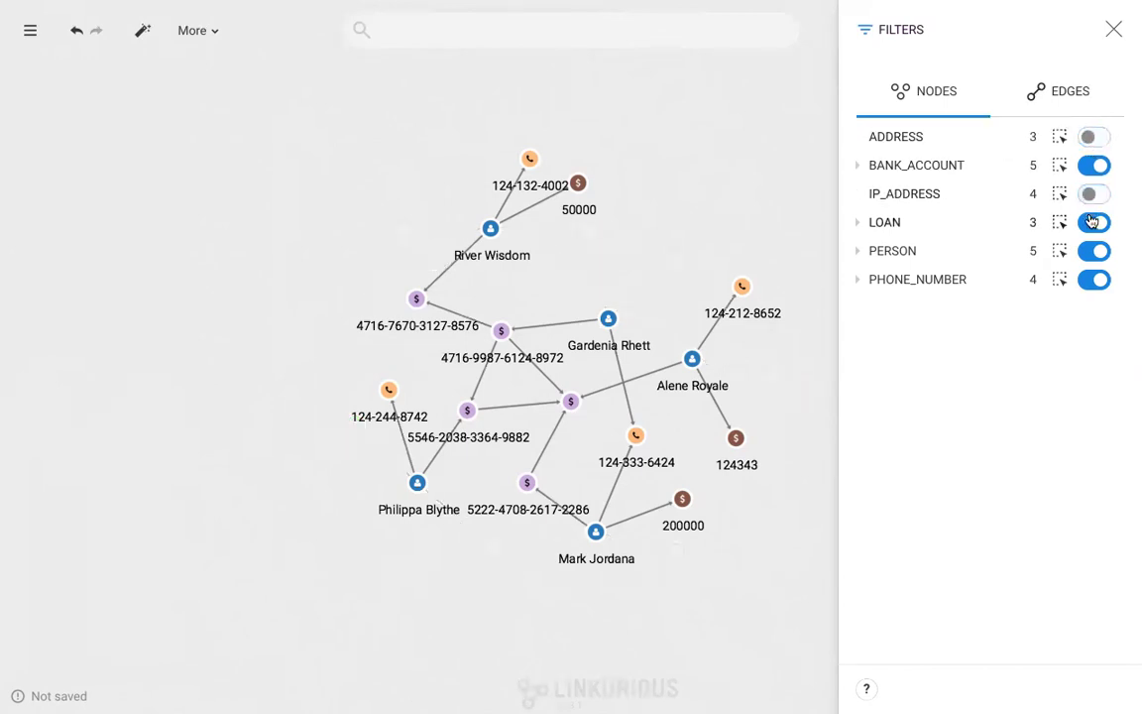
pyautogui.click(1094, 224)
pyautogui.click(1094, 280)
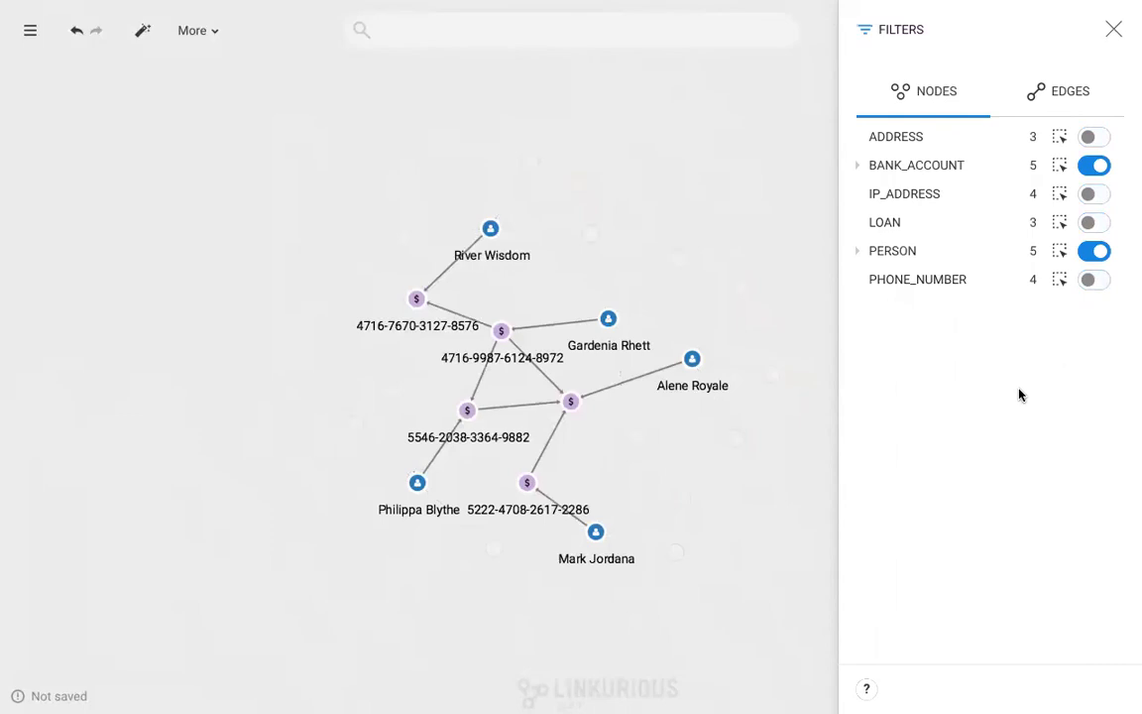
# Limit the BANK_ACCOUNT amount filter to the range 0 to 40000
pyautogui.click(859, 165)
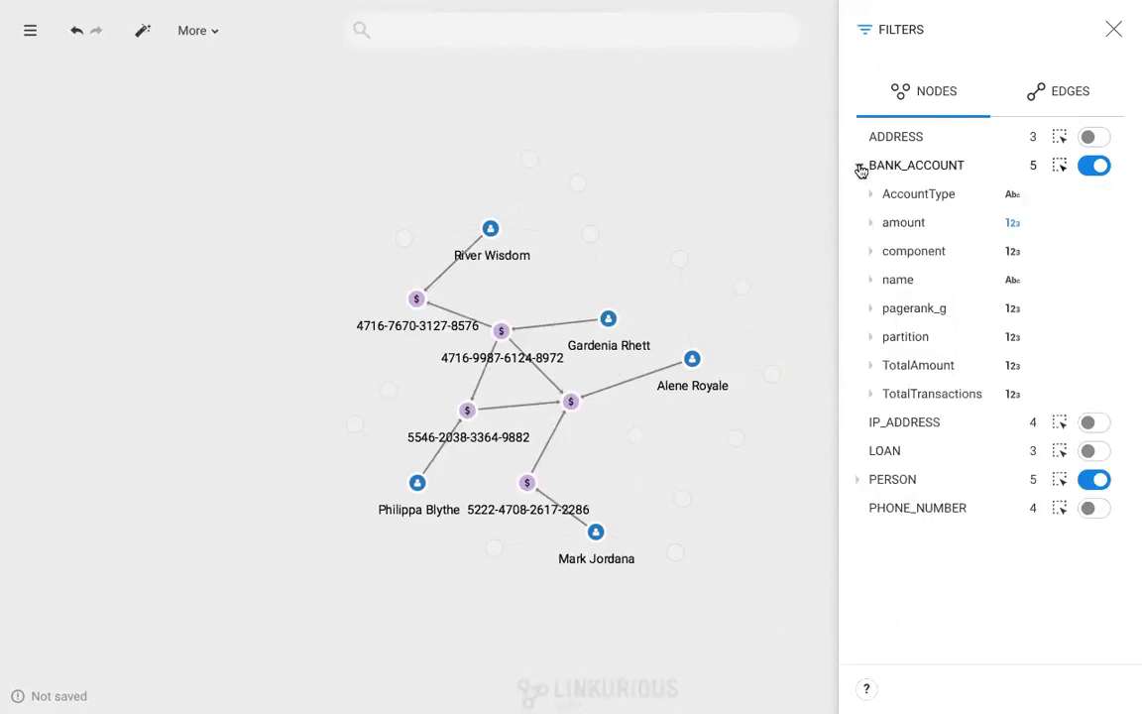
pyautogui.click(872, 228)
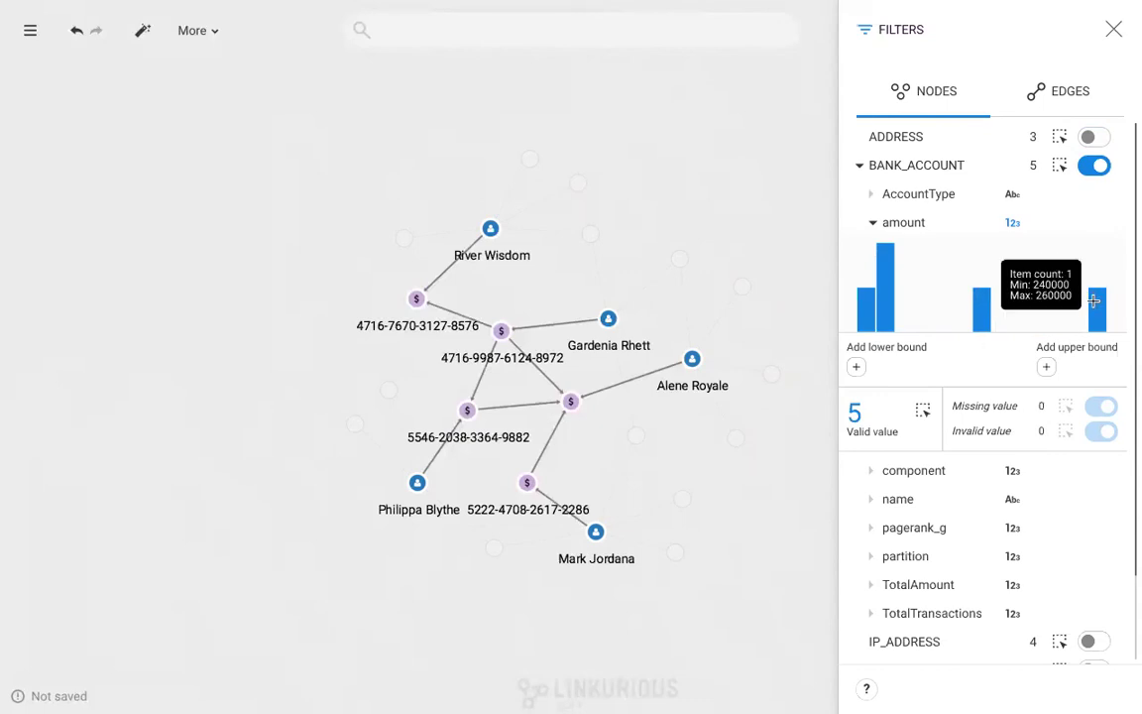
pyautogui.click(855, 367)
pyautogui.click(1046, 367)
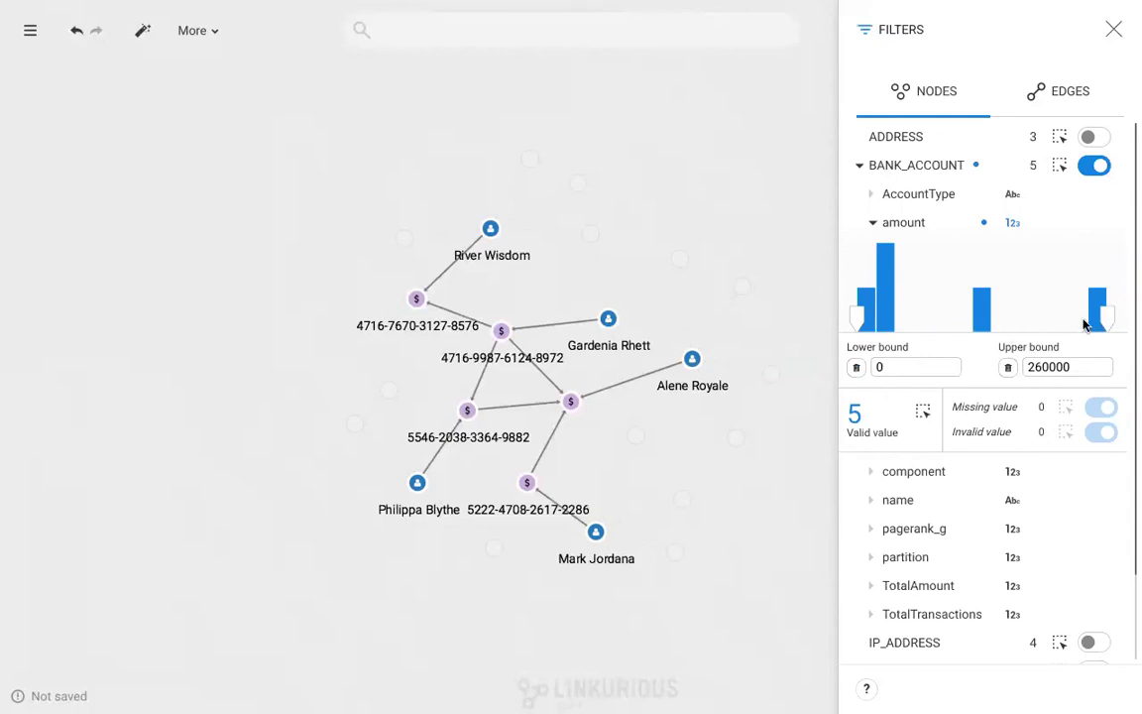
pyautogui.moveTo(1108, 317); pyautogui.dragTo(895, 318)
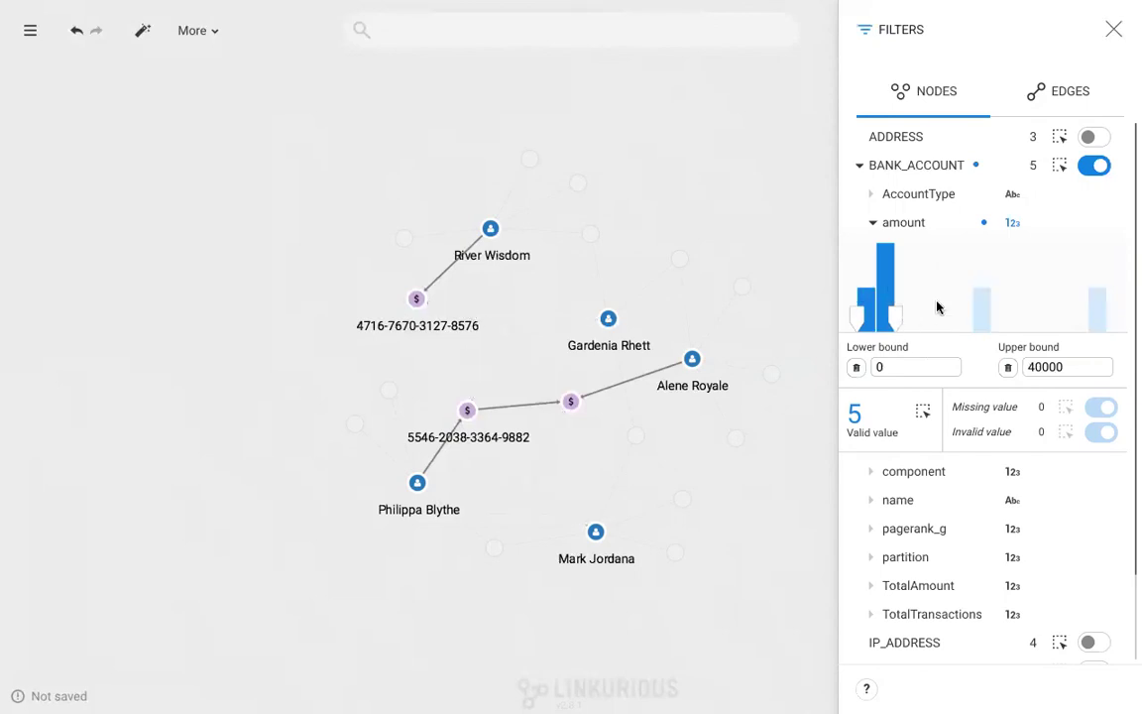
# Close Filters and build a timeline on the HAS_TRANSFERED timestampedate property
pyautogui.click(1114, 30)
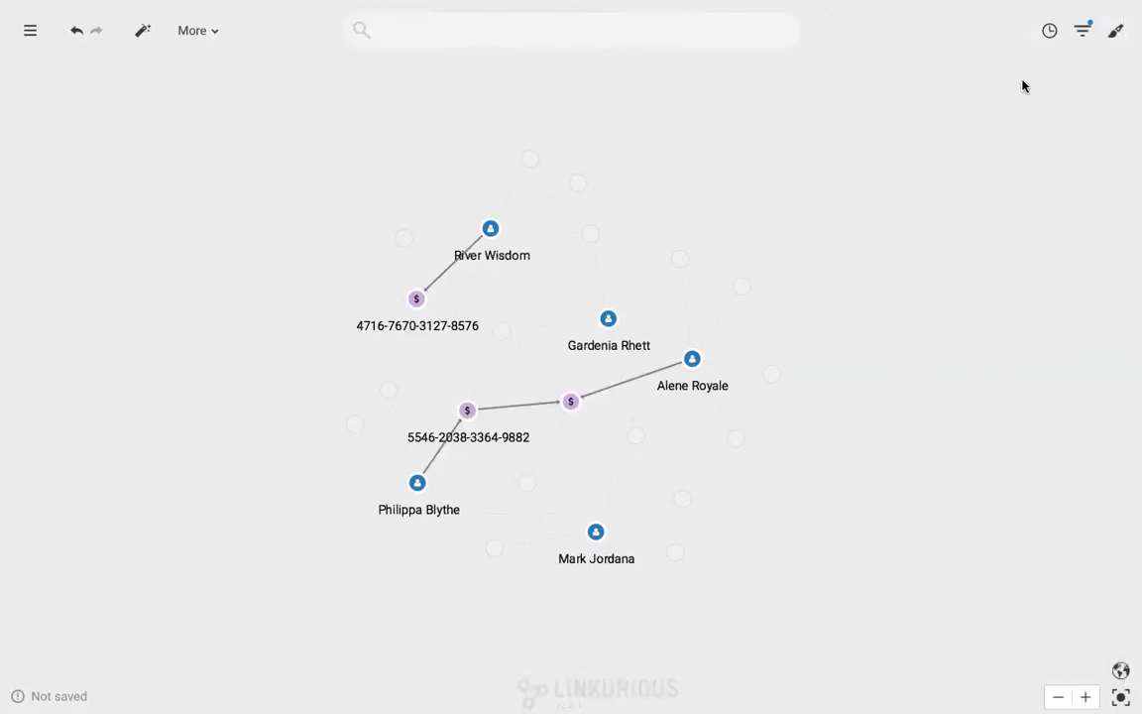
pyautogui.click(1049, 32)
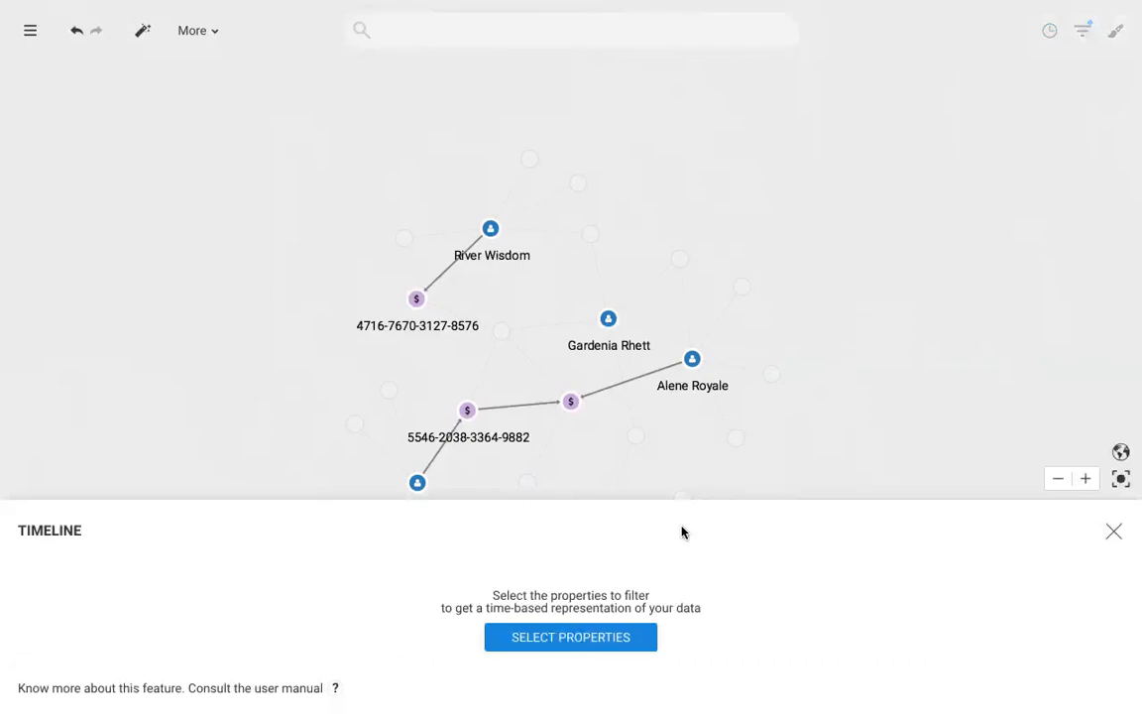
pyautogui.click(581, 638)
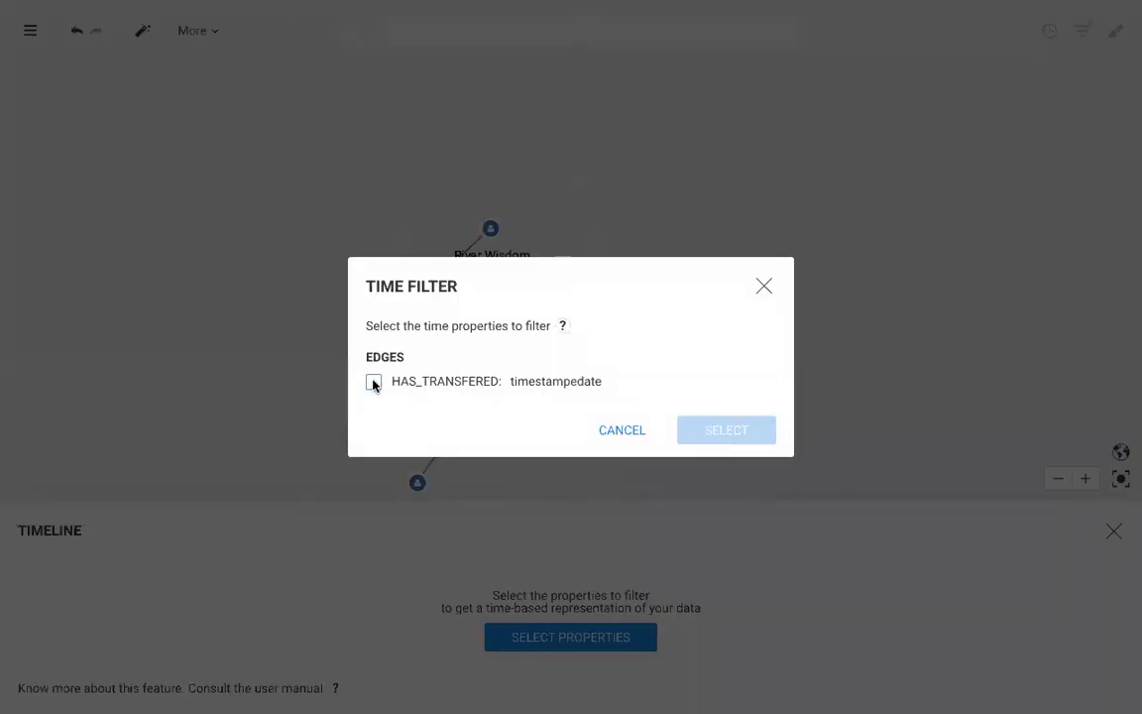
pyautogui.click(373, 383)
pyautogui.click(700, 431)
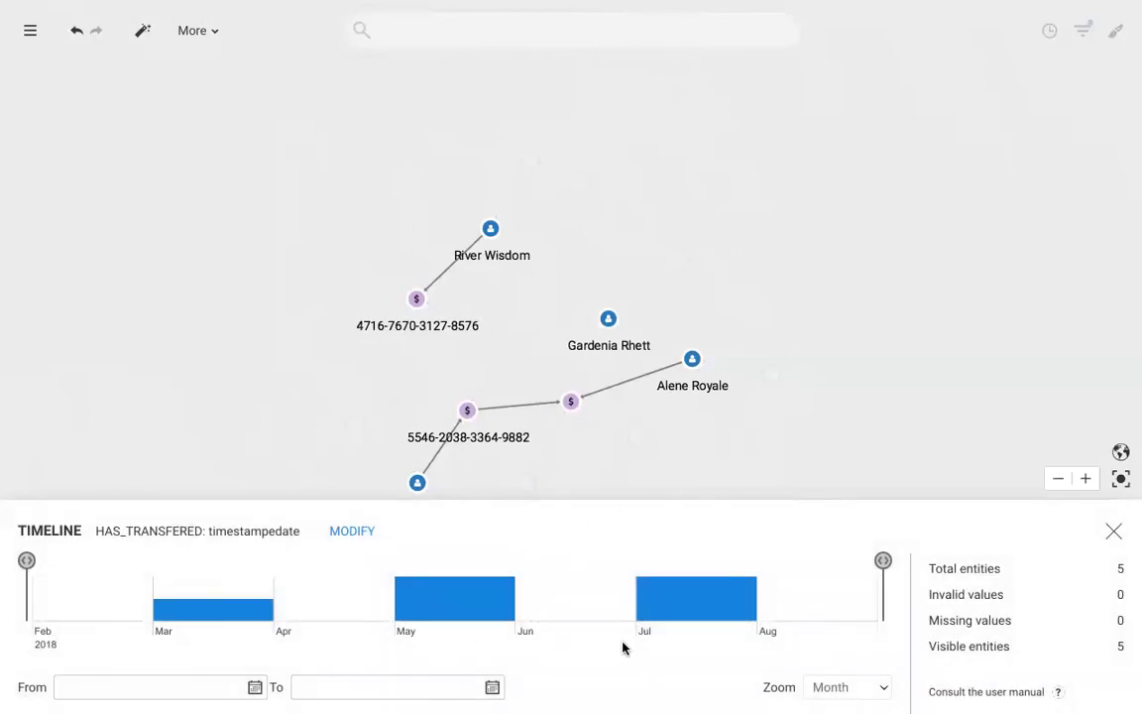
pyautogui.moveTo(462, 609)
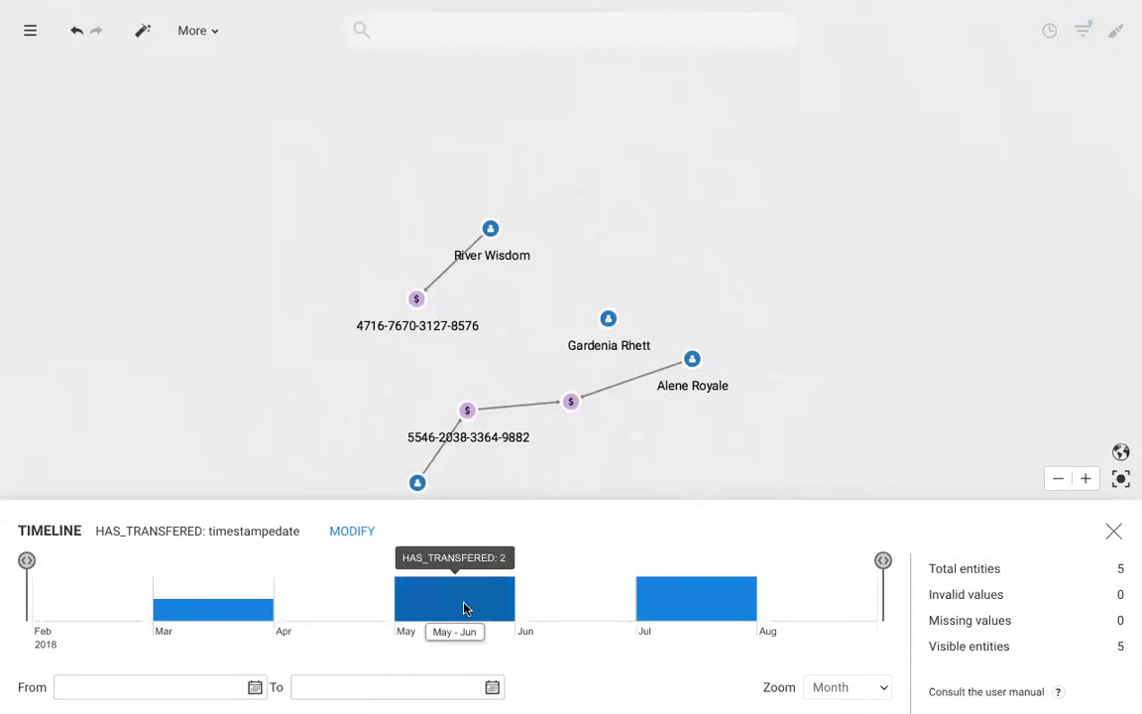
pyautogui.moveTo(244, 613)
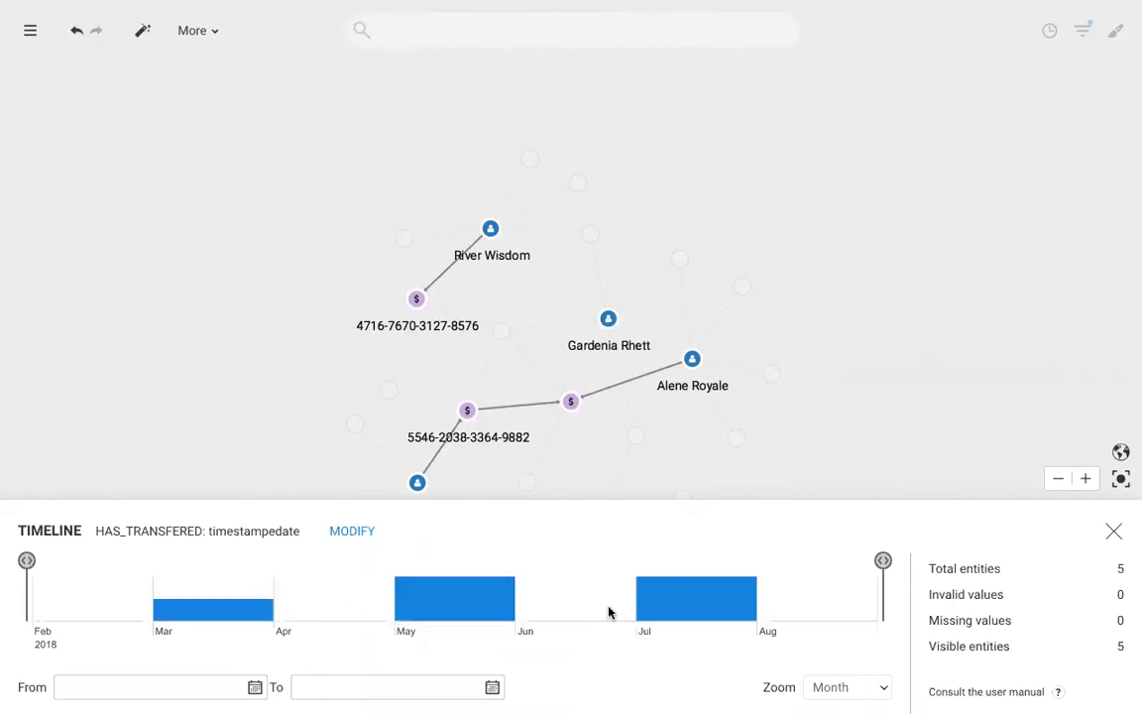
pyautogui.moveTo(674, 607)
# Close the timeline panel, then save the visualization from the main menu with the title 'Demo'
pyautogui.click(1111, 533)
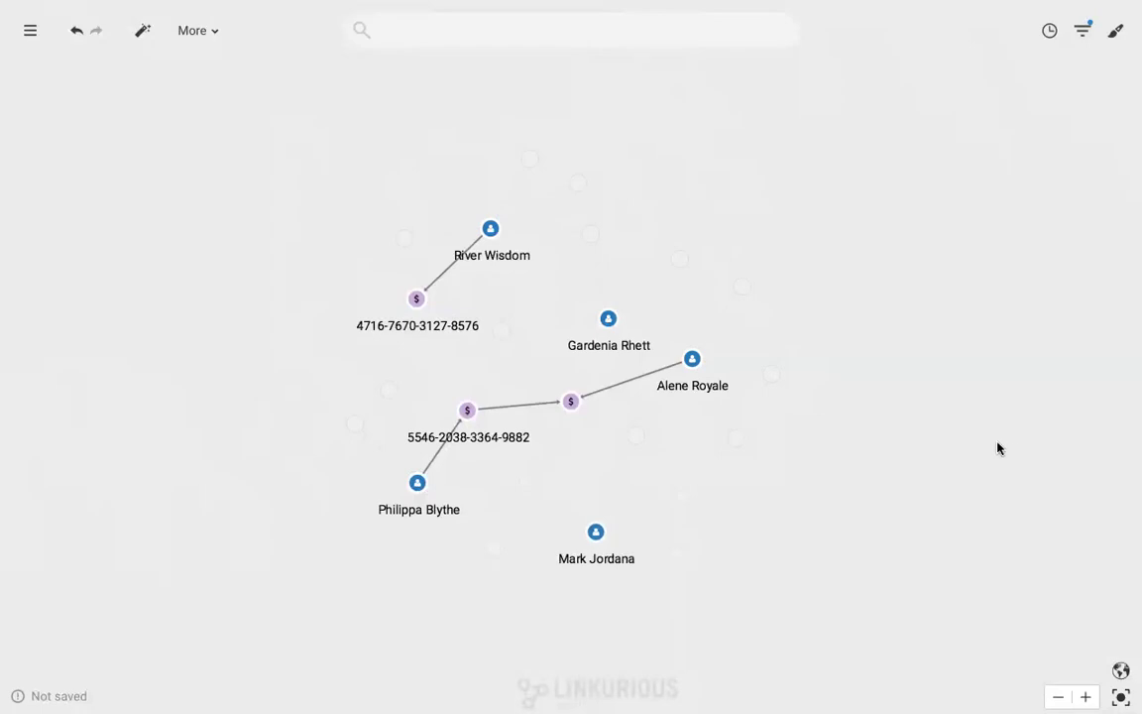
pyautogui.click(29, 31)
pyautogui.click(53, 113)
pyautogui.write('Demo')
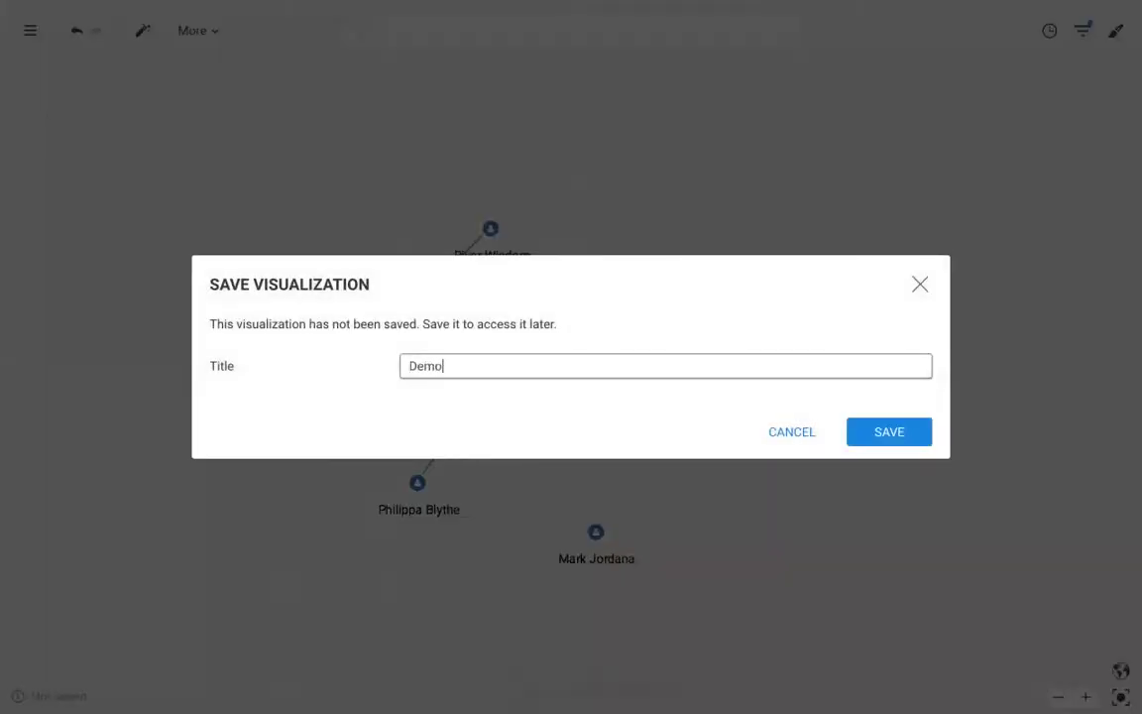
pyautogui.click(880, 435)
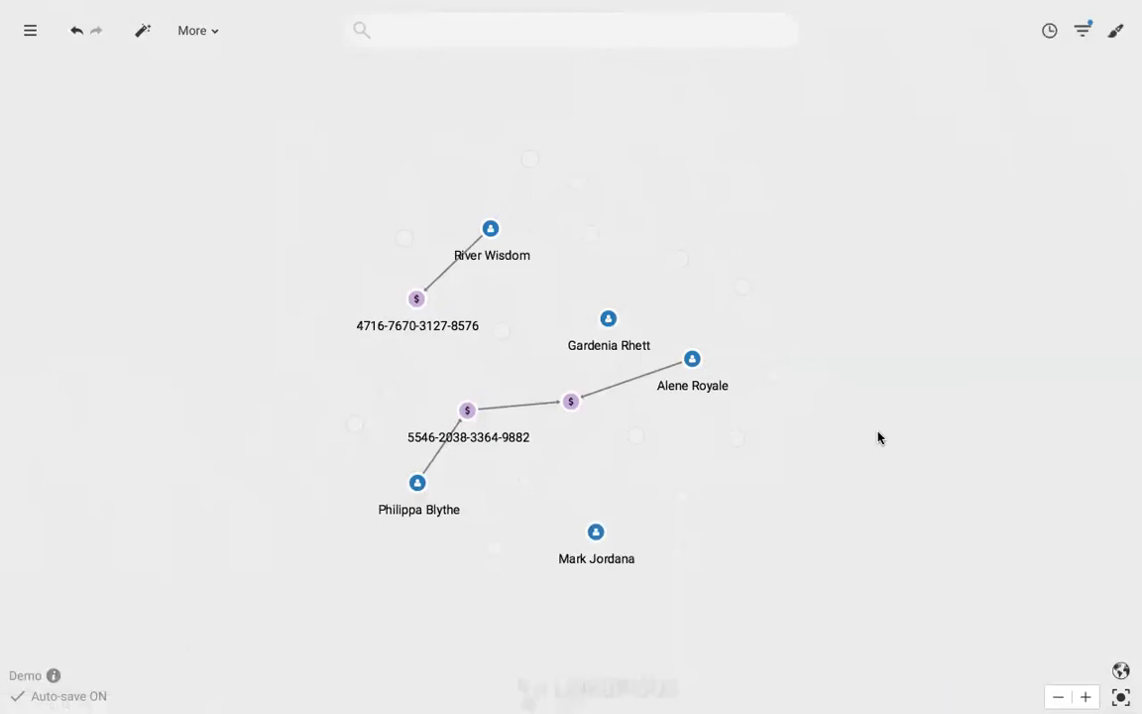
pyautogui.click(29, 30)
pyautogui.click(77, 229)
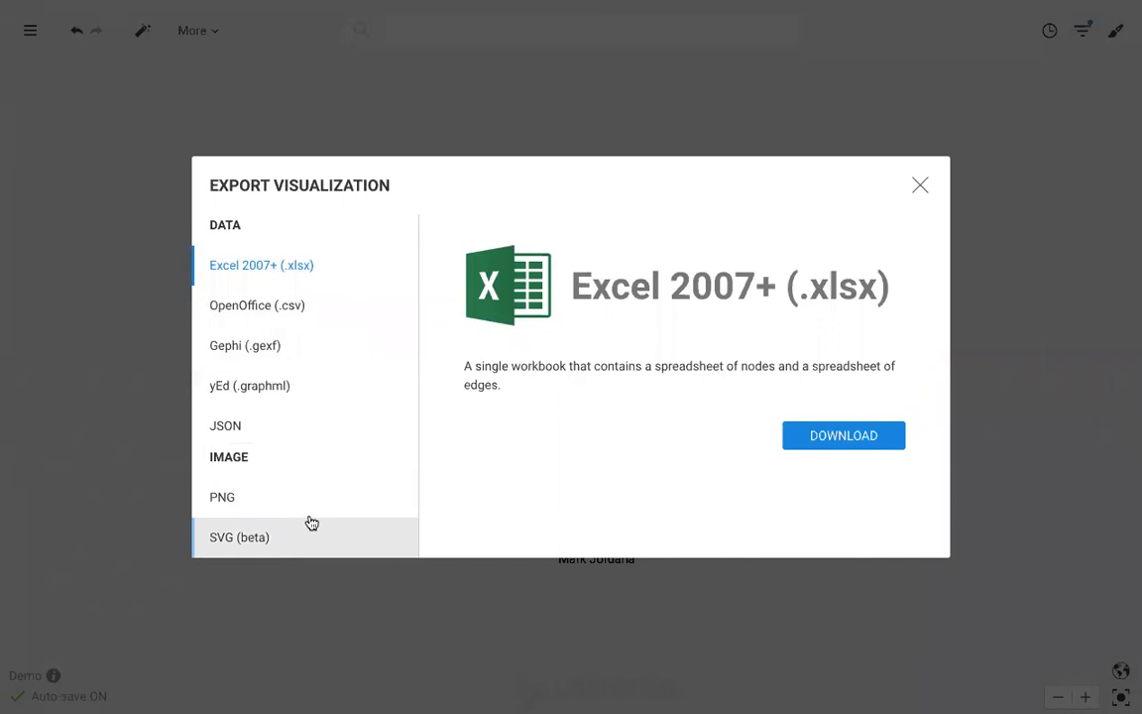
pyautogui.click(920, 186)
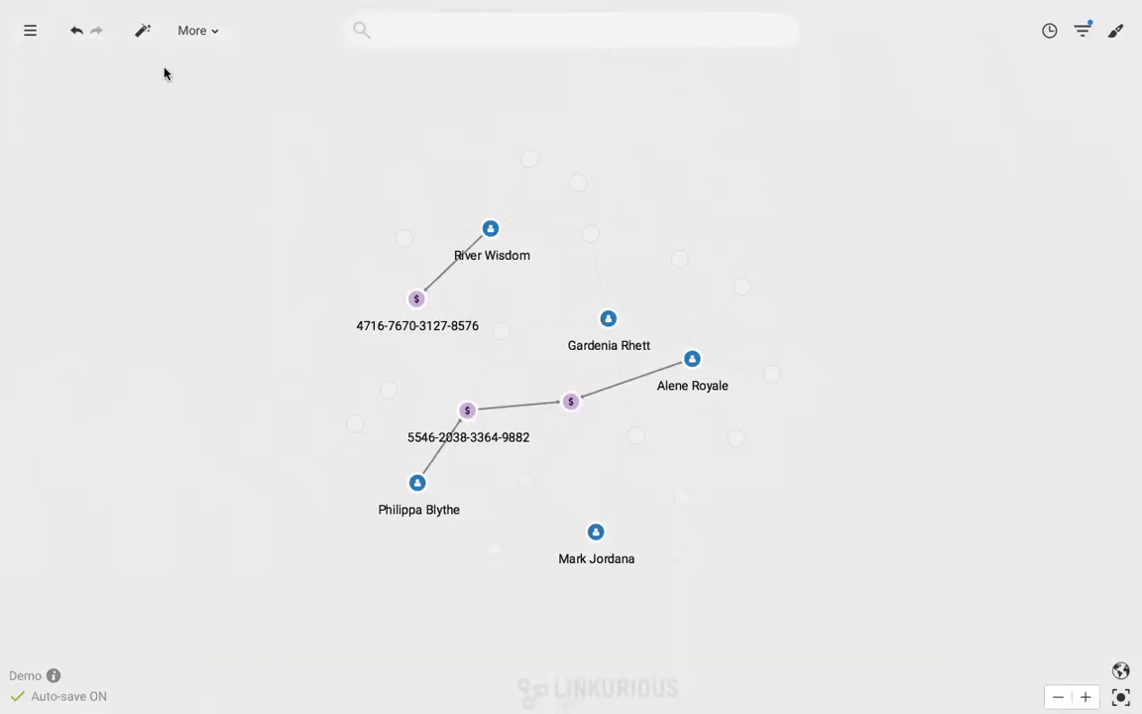
pyautogui.click(27, 33)
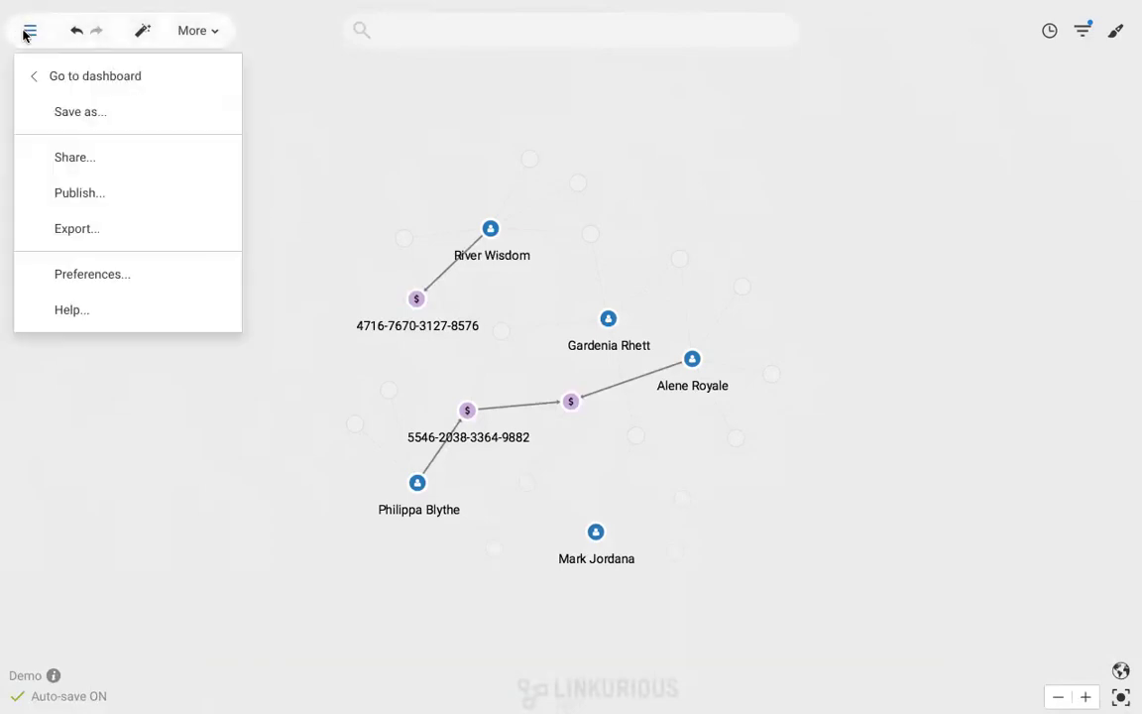
pyautogui.click(66, 158)
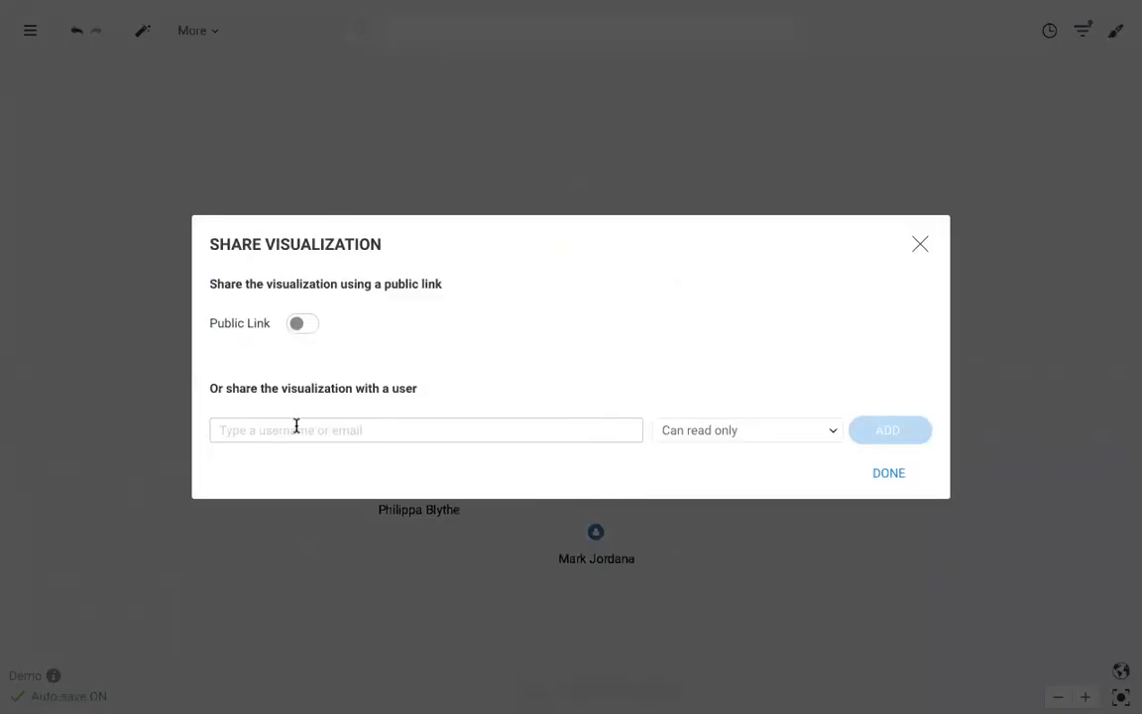
pyautogui.click(747, 435)
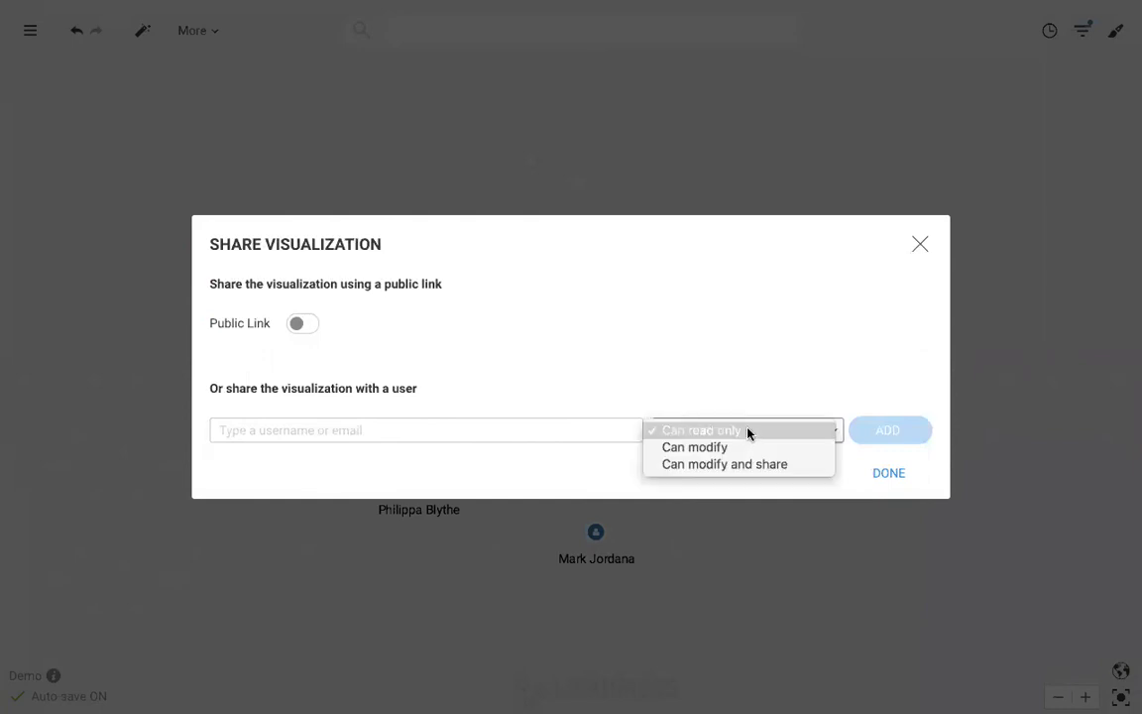
pyautogui.click(921, 247)
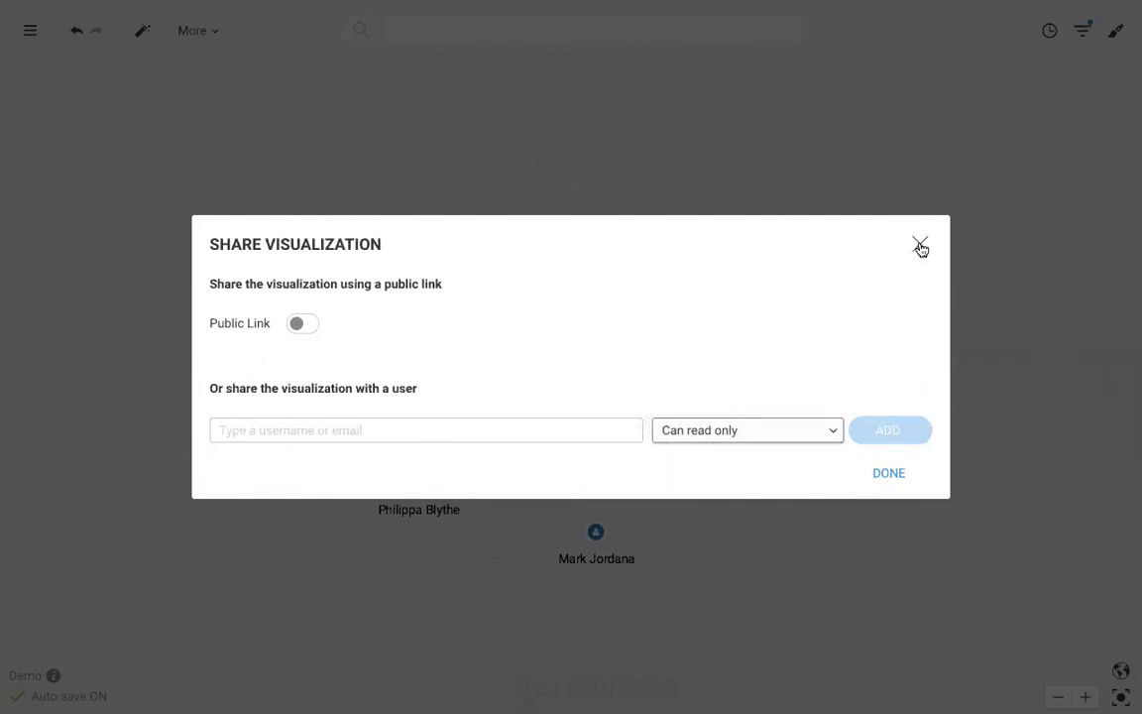
pyautogui.click(921, 247)
# Go back to the dashboard, where My visualizations now lists Demo #504 among nine entries
pyautogui.click(31, 31)
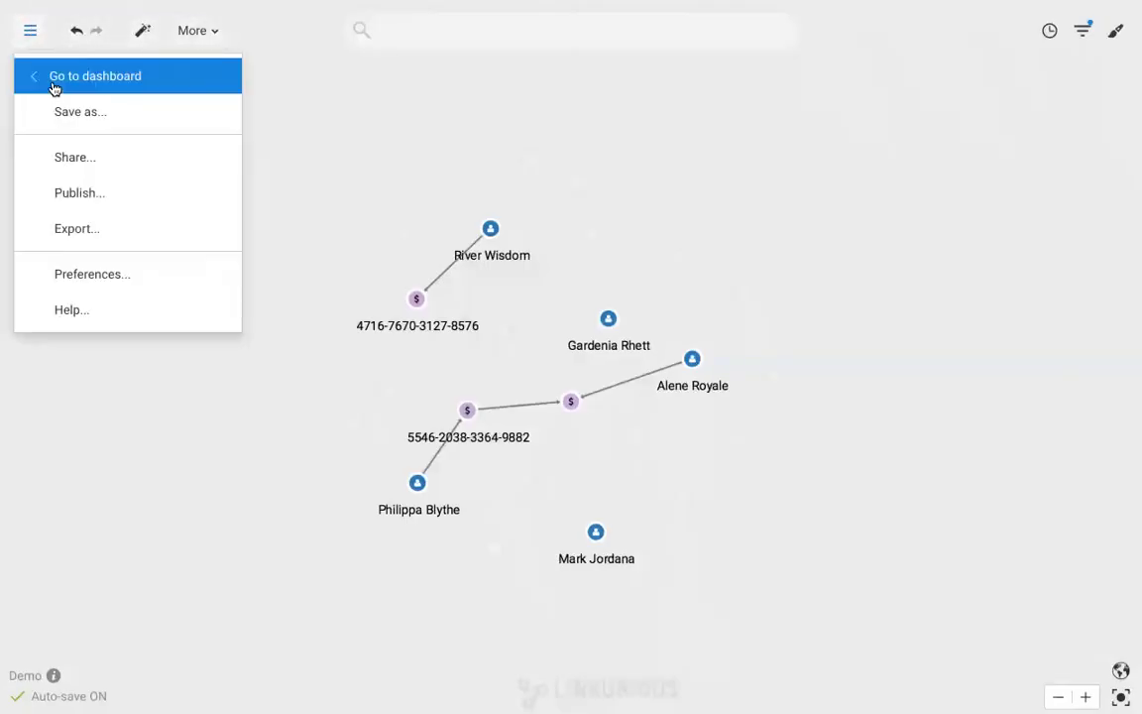
pyautogui.click(52, 86)
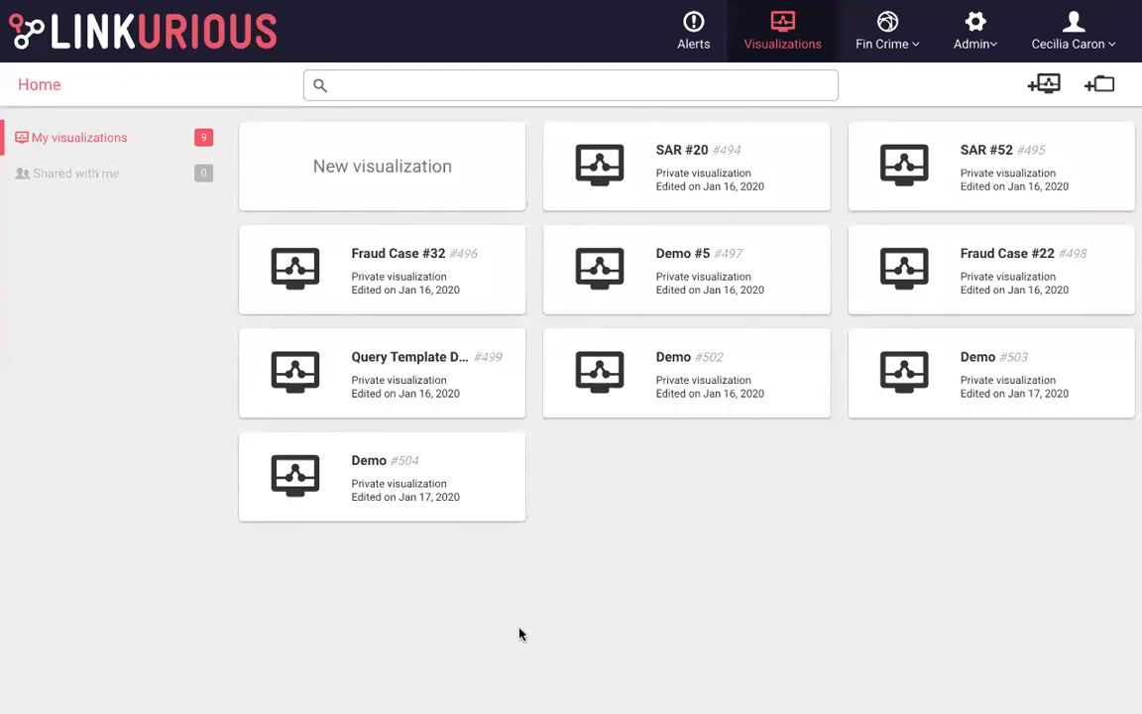